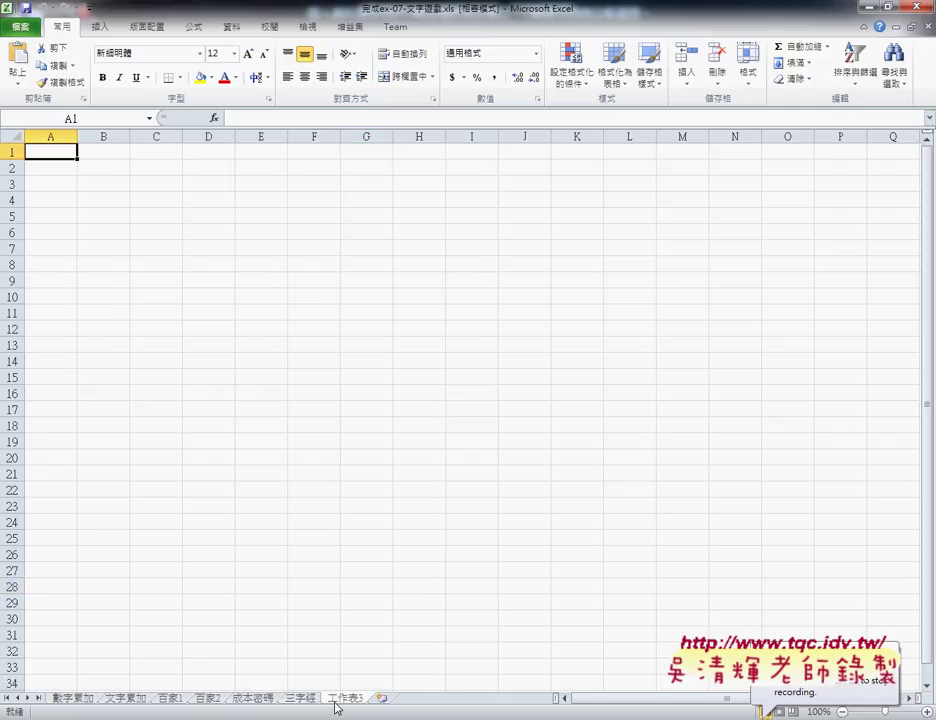
- Rename the new blank sheet tab 工作表3 to 九九乘法表
{"action": "double_click", "coordinate": [345, 697]}
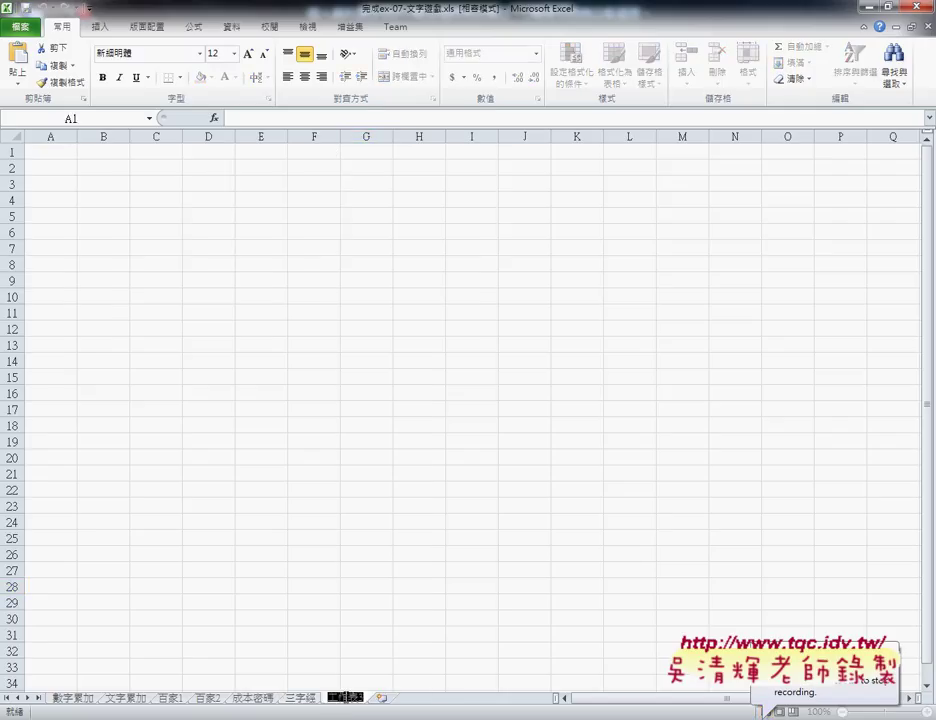
{"action": "type", "text": "九九乘法表"}
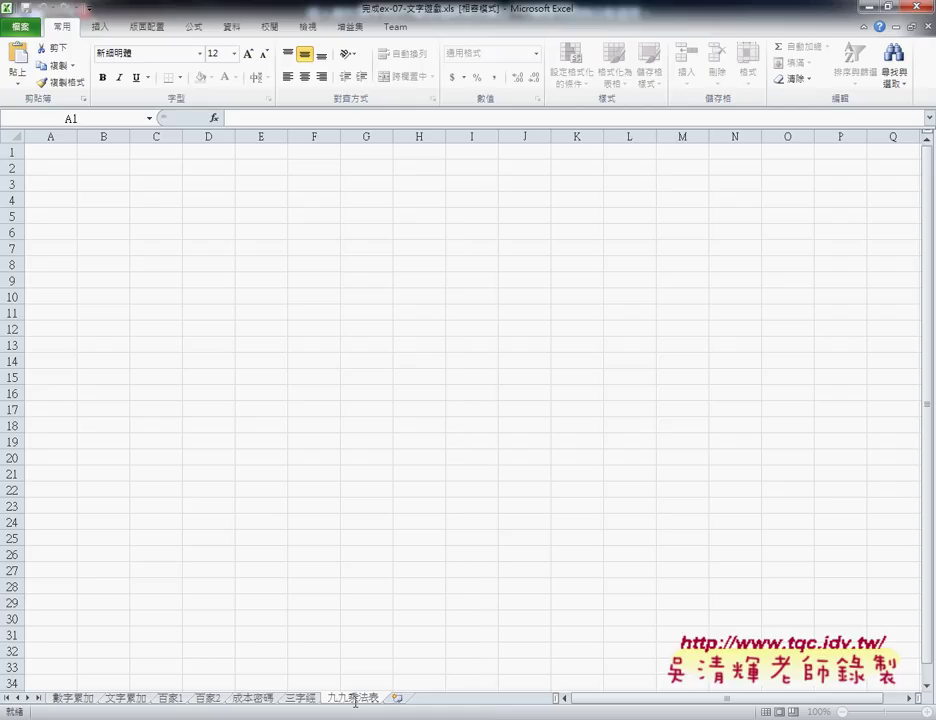
{"action": "double_click", "coordinate": [366, 698]}
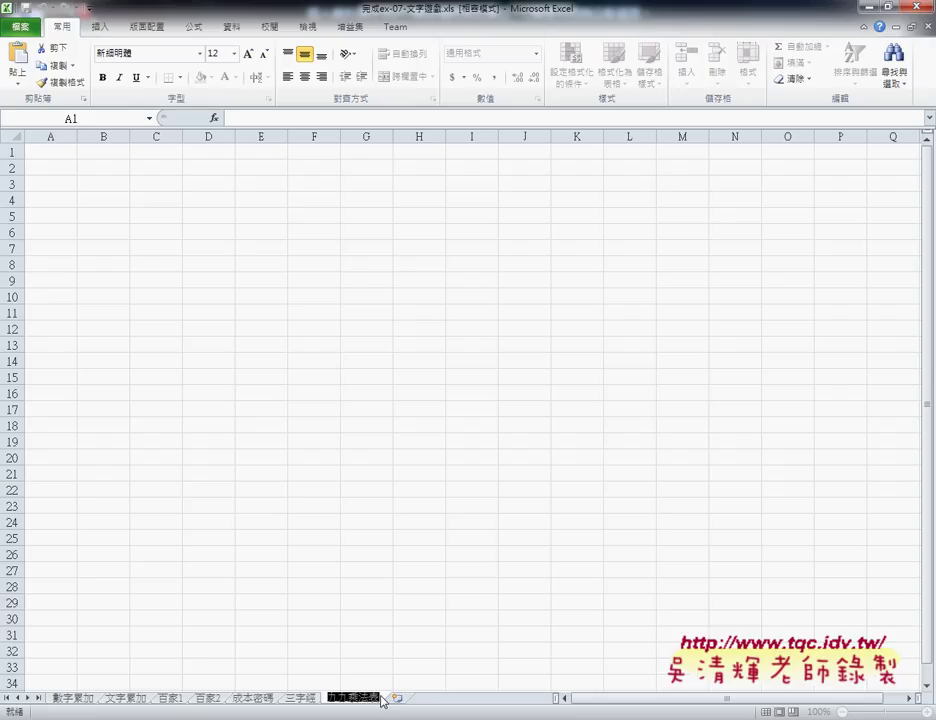
- Fill the headers 1 through 9 across B1:J1 and down A2:A10
{"action": "left_click", "coordinate": [107, 152]}
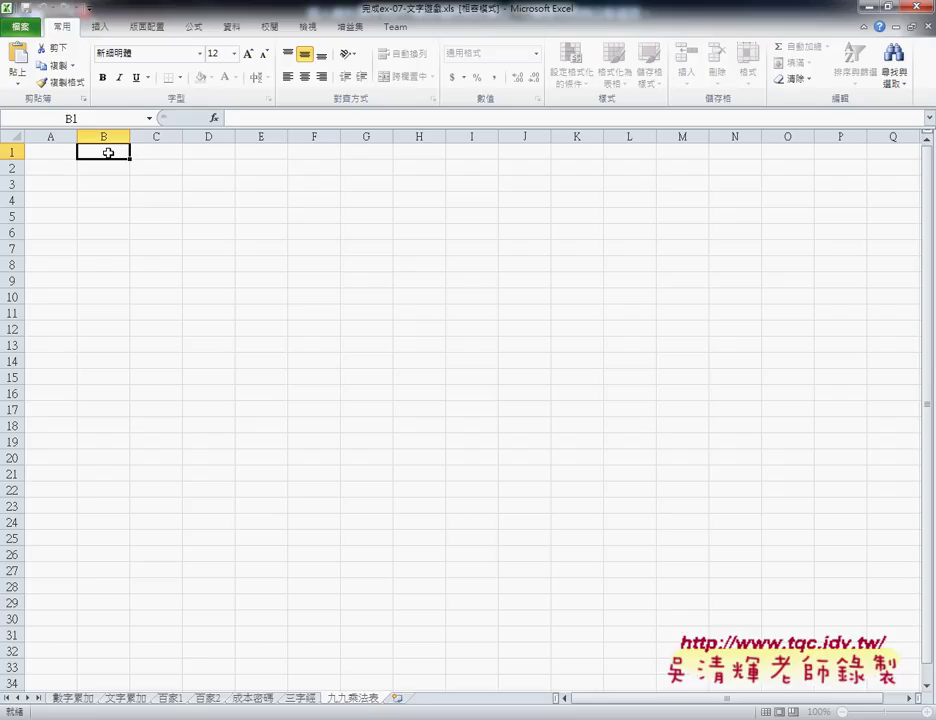
{"action": "type", "text": "1"}
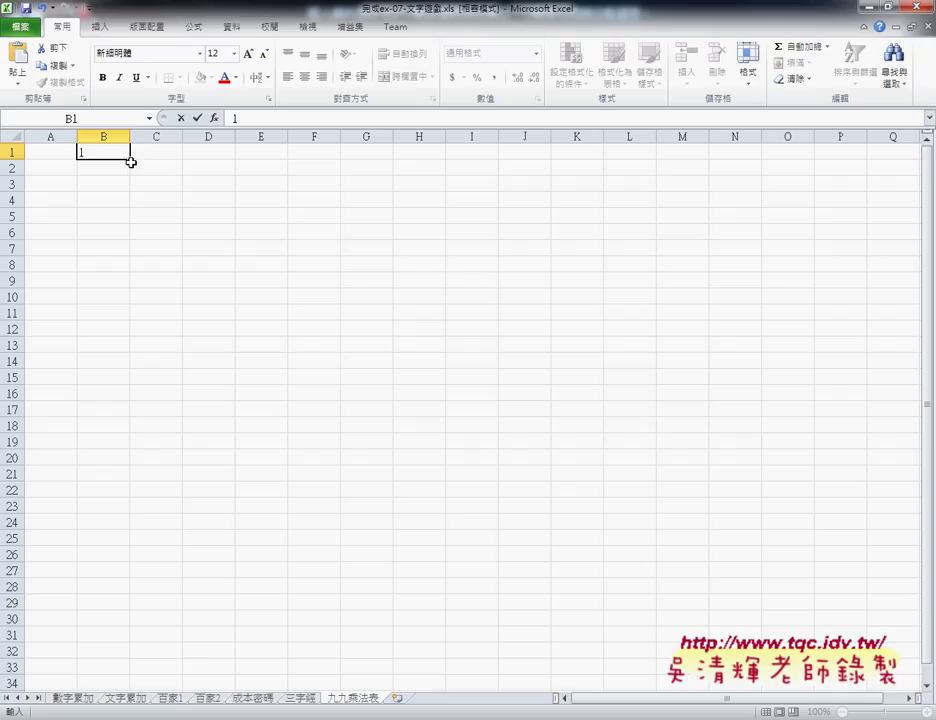
{"action": "mouse_move", "coordinate": [130, 158]}
{"action": "left_mouse_down"}
{"action": "mouse_move", "coordinate": [298, 172]}
{"action": "mouse_move", "coordinate": [541, 160]}
{"action": "left_mouse_up"}
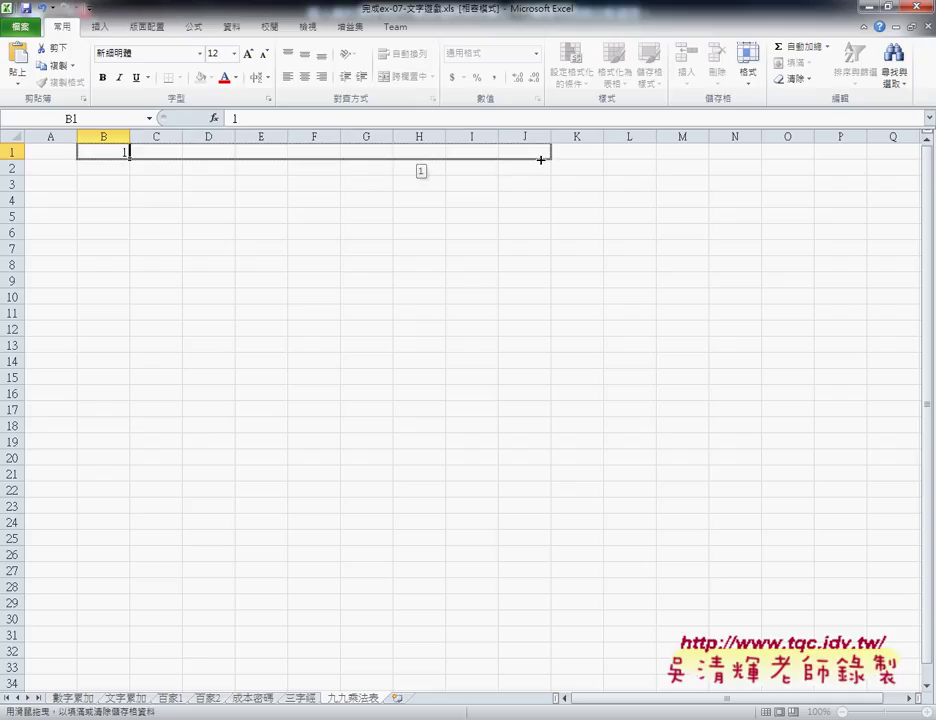
{"action": "key", "text": "ctrl"}
{"action": "left_click_drag", "start_coordinate": [541, 160], "coordinate": [543, 158]}
{"action": "left_click", "coordinate": [45, 172]}
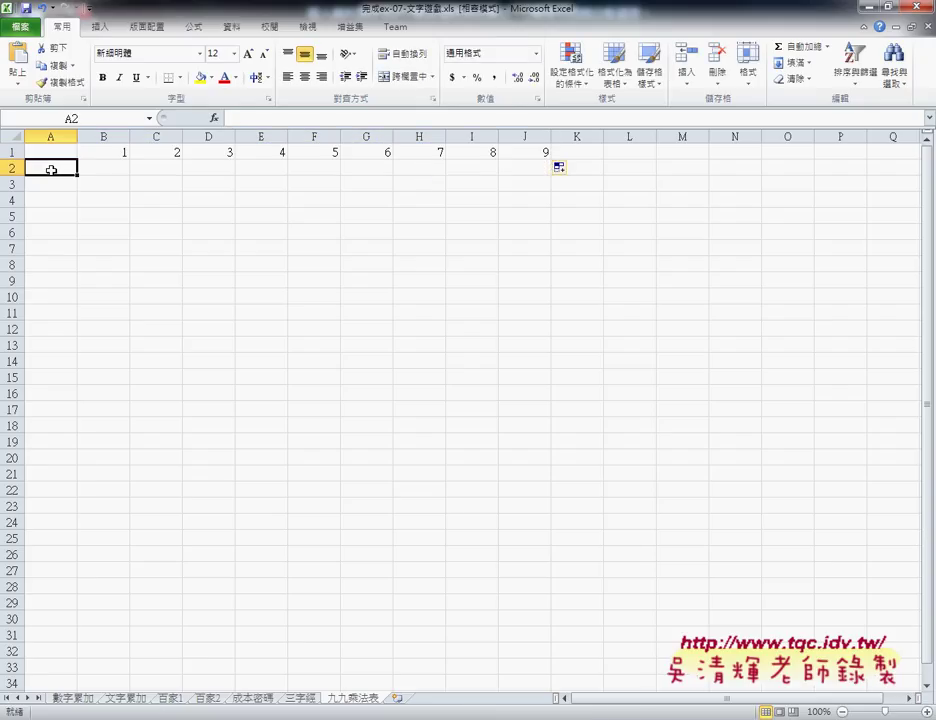
{"action": "type", "text": "1"}
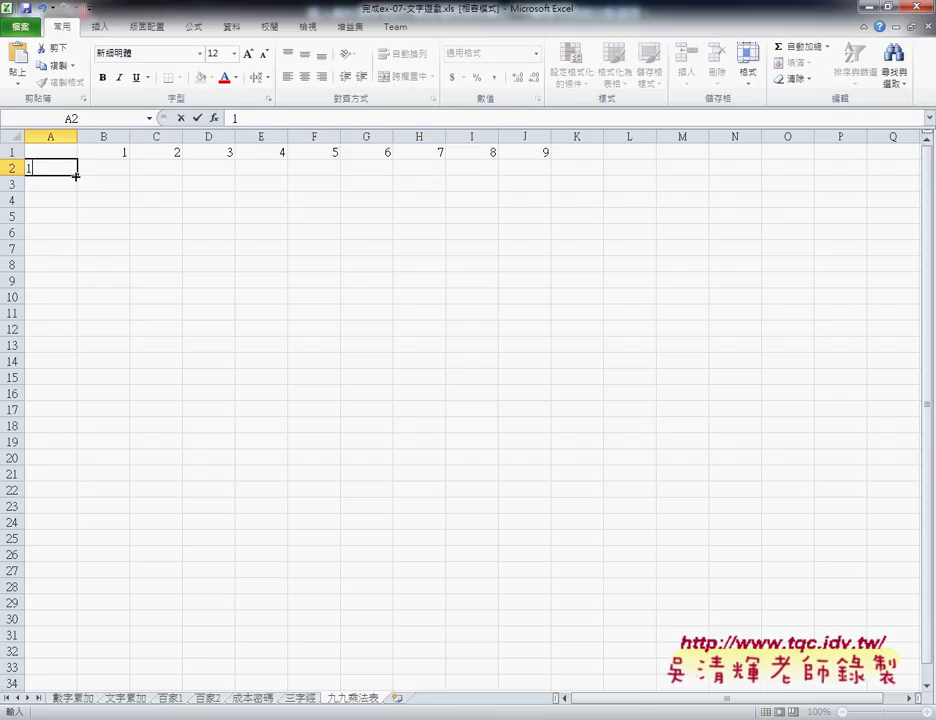
{"action": "left_click_drag", "start_coordinate": [76, 176], "coordinate": [75, 317]}
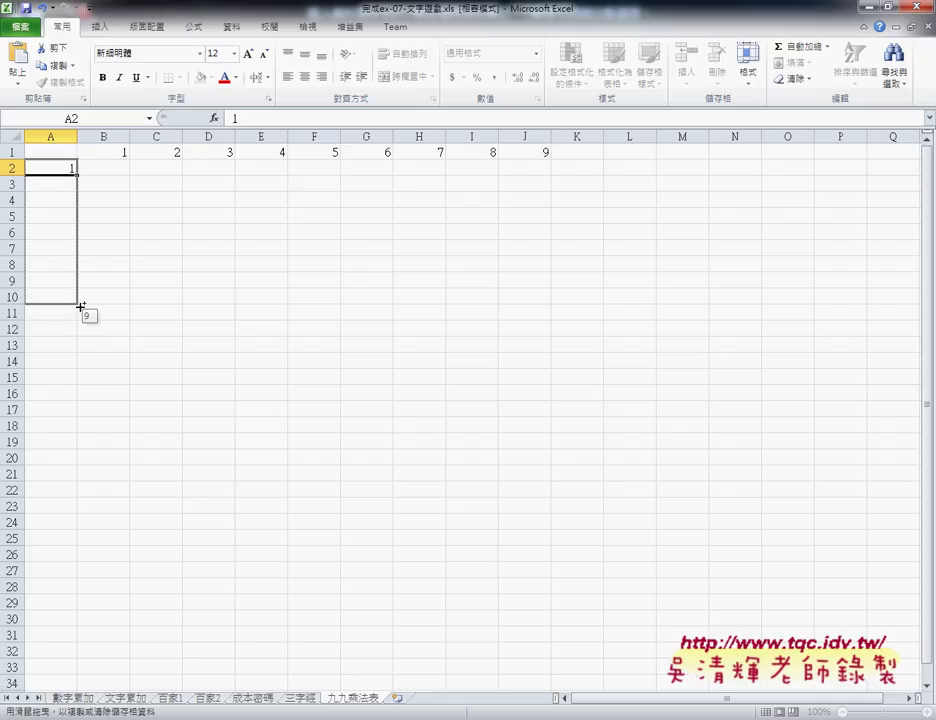
{"action": "left_click_drag", "start_coordinate": [75, 317], "coordinate": [77, 302]}
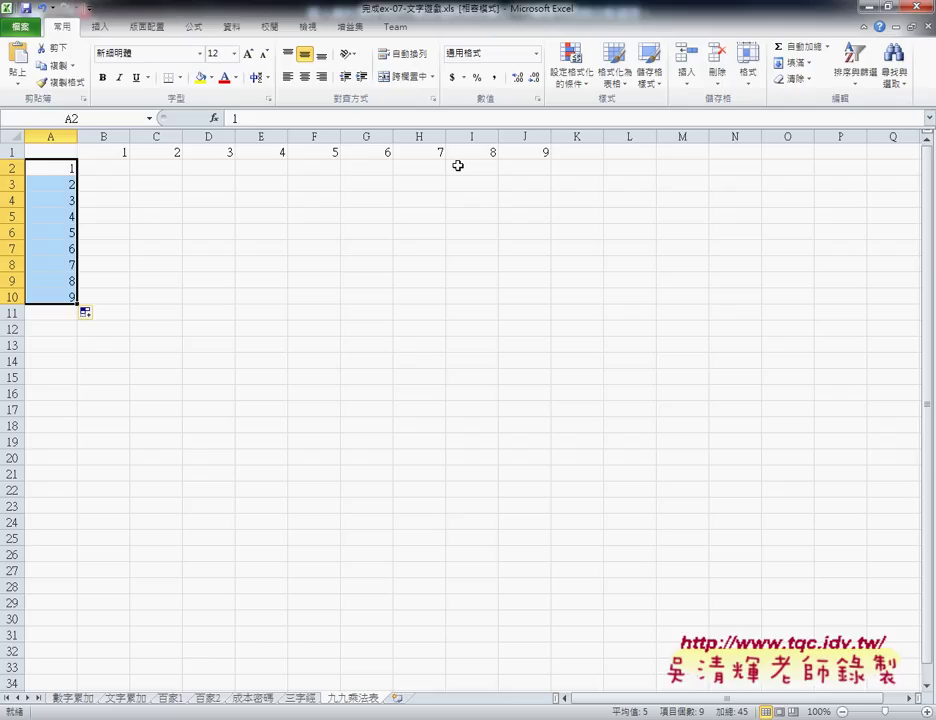
- Apply All Borders to the B2:J10 table body
{"action": "mouse_move", "coordinate": [104, 168]}
{"action": "left_mouse_down"}
{"action": "mouse_move", "coordinate": [465, 307]}
{"action": "mouse_move", "coordinate": [539, 298]}
{"action": "left_mouse_up"}
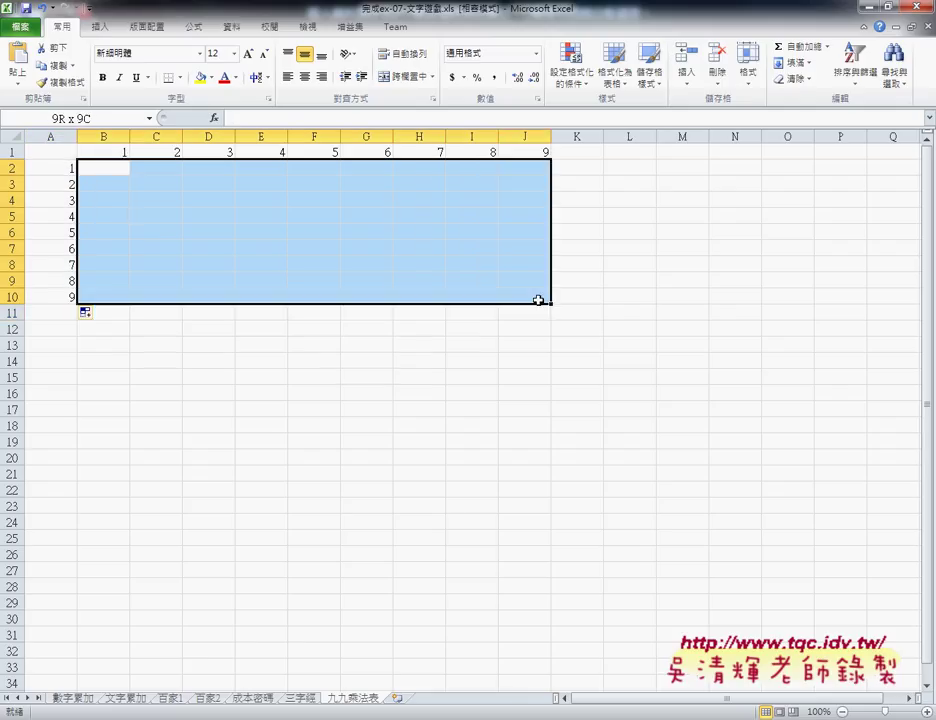
{"action": "left_click", "coordinate": [183, 78]}
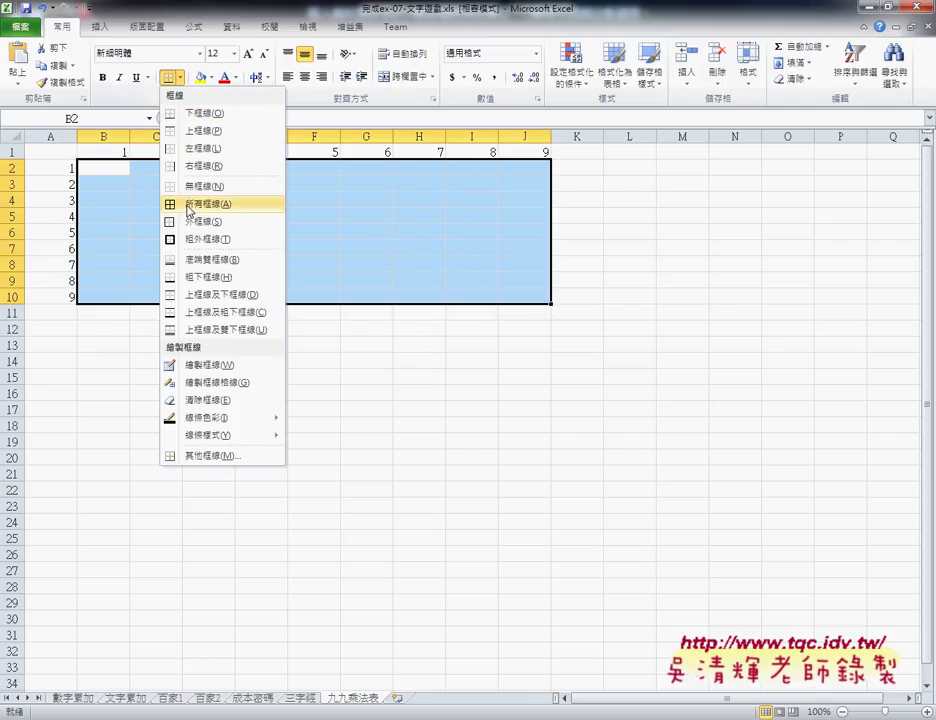
{"action": "left_click", "coordinate": [188, 206]}
{"action": "left_click", "coordinate": [470, 360]}
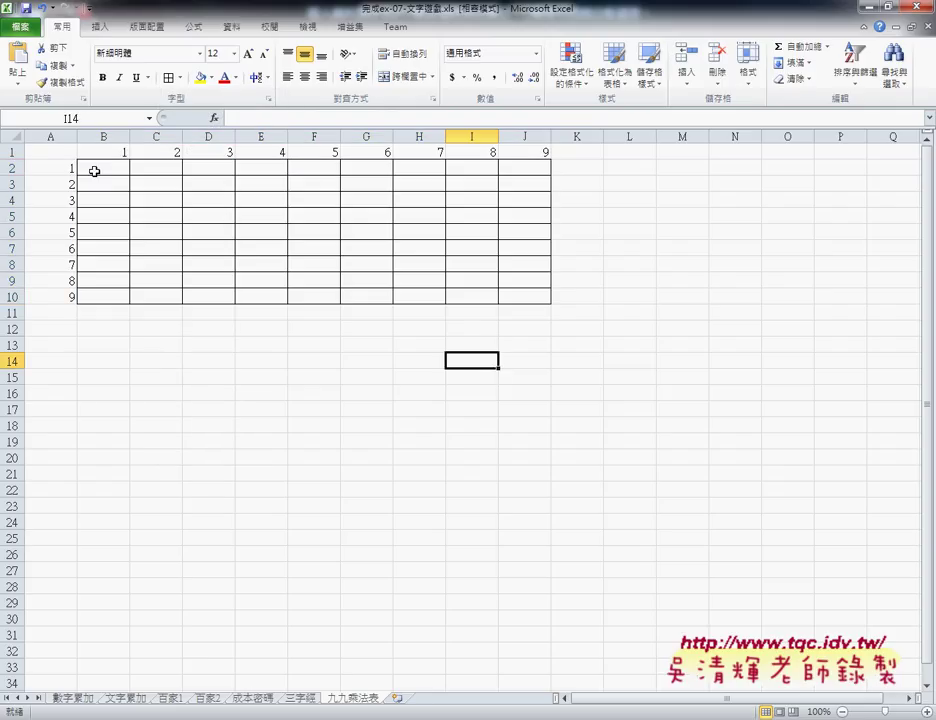
{"action": "left_click_drag", "start_coordinate": [94, 171], "coordinate": [531, 299]}
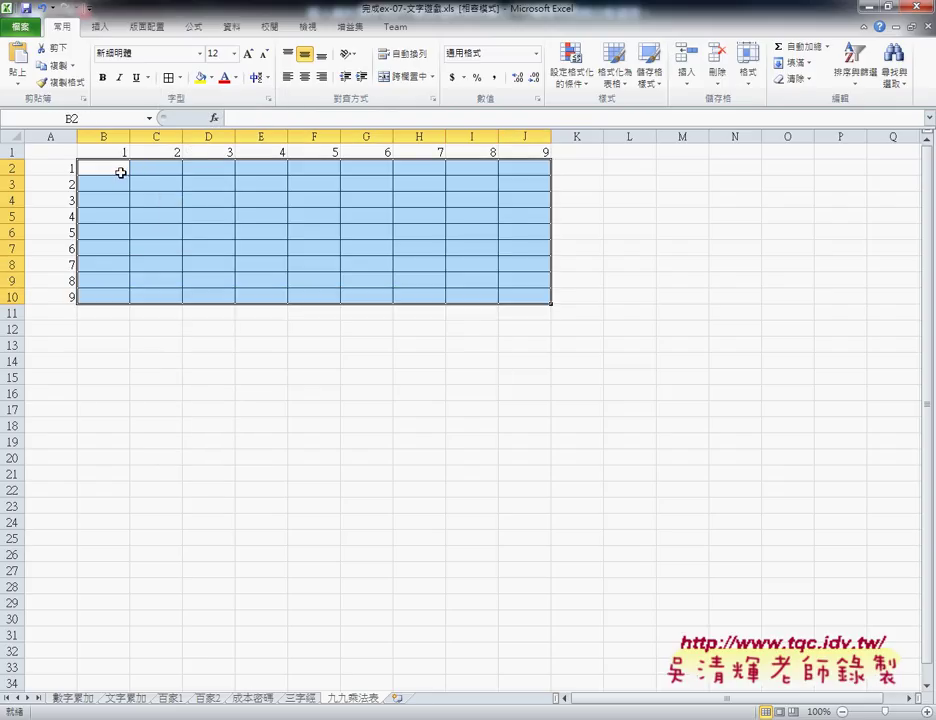
{"action": "left_click", "coordinate": [120, 150]}
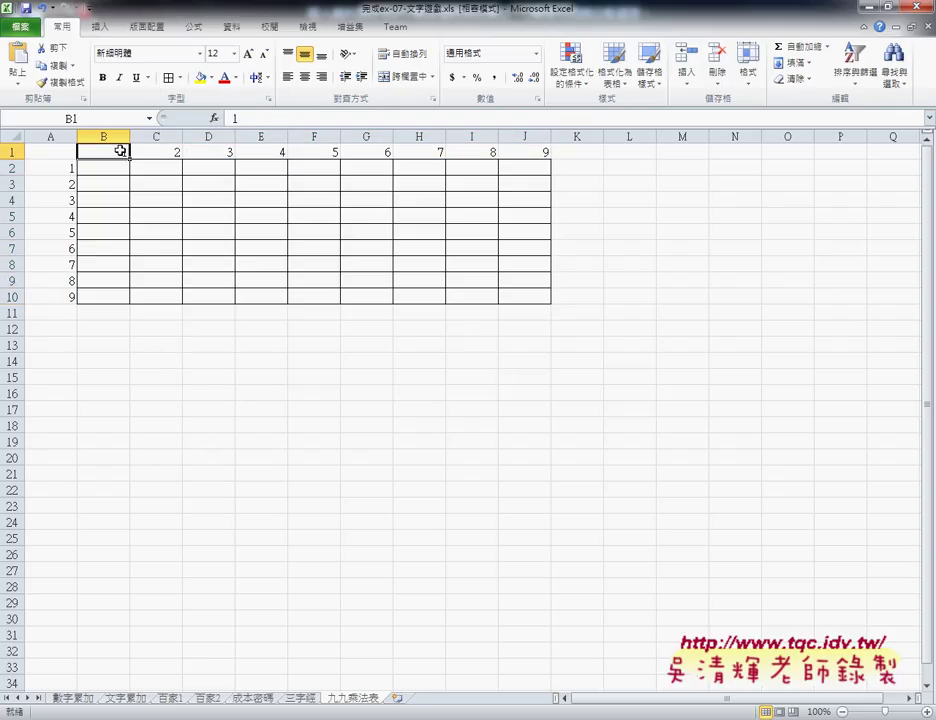
{"action": "left_click", "coordinate": [64, 169]}
{"action": "left_click", "coordinate": [127, 167]}
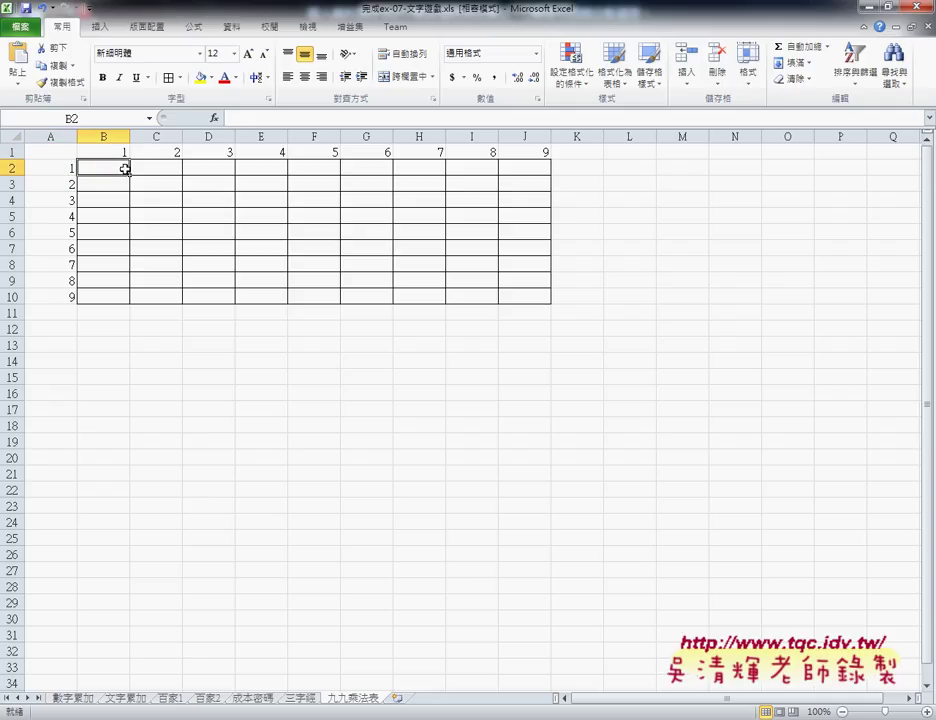
{"action": "left_click", "coordinate": [124, 150]}
{"action": "left_click", "coordinate": [68, 184]}
{"action": "left_click", "coordinate": [113, 184]}
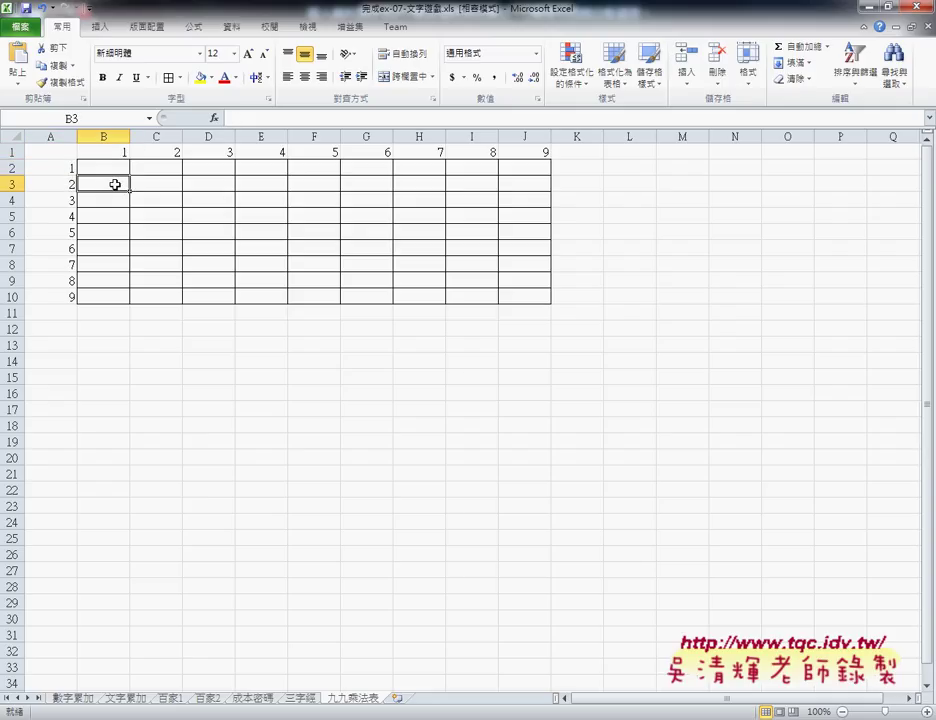
{"action": "left_click", "coordinate": [125, 151]}
{"action": "left_click", "coordinate": [68, 198]}
{"action": "left_click", "coordinate": [96, 198]}
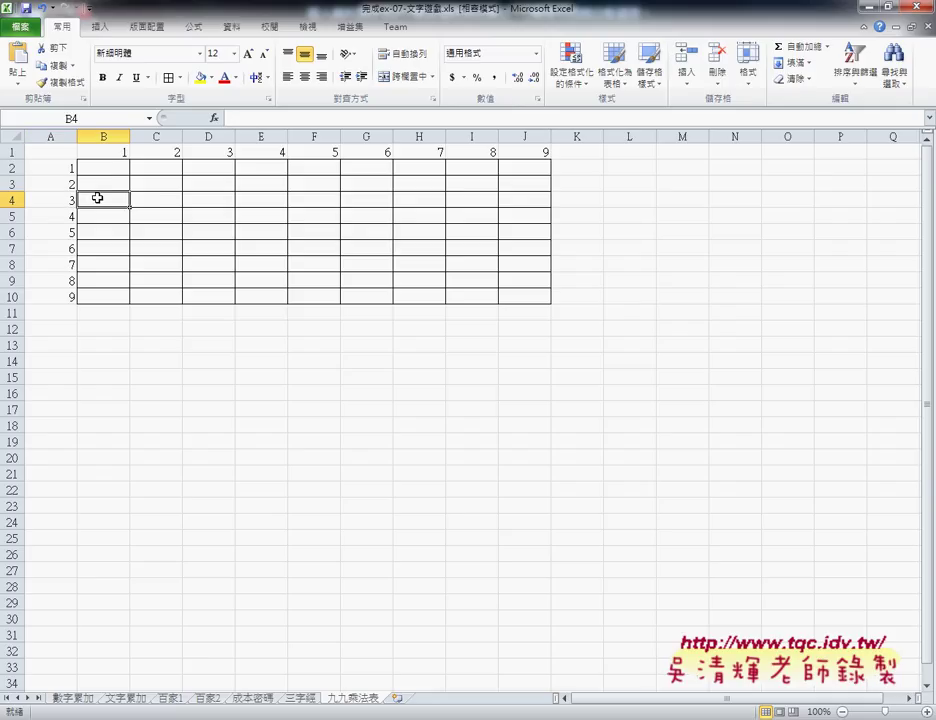
{"action": "left_click", "coordinate": [170, 152]}
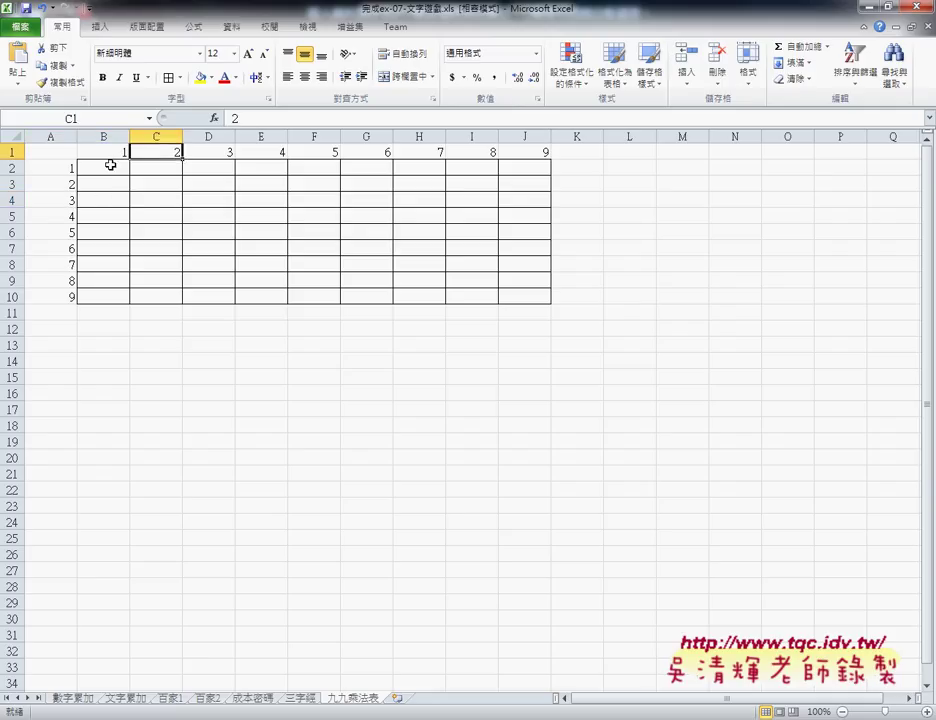
{"action": "left_click", "coordinate": [109, 168]}
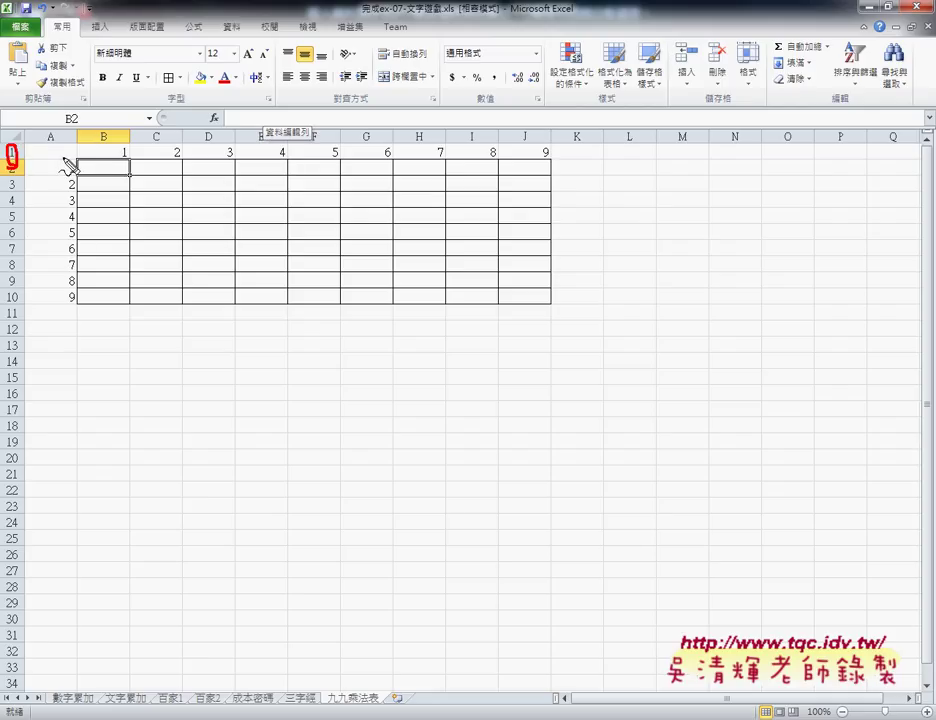
{"action": "mouse_move", "coordinate": [20, 152]}
{"action": "left_mouse_down"}
{"action": "mouse_move", "coordinate": [90, 155]}
{"action": "mouse_move", "coordinate": [60, 143]}
{"action": "mouse_move", "coordinate": [52, 172]}
{"action": "mouse_move", "coordinate": [86, 163]}
{"action": "left_mouse_up"}
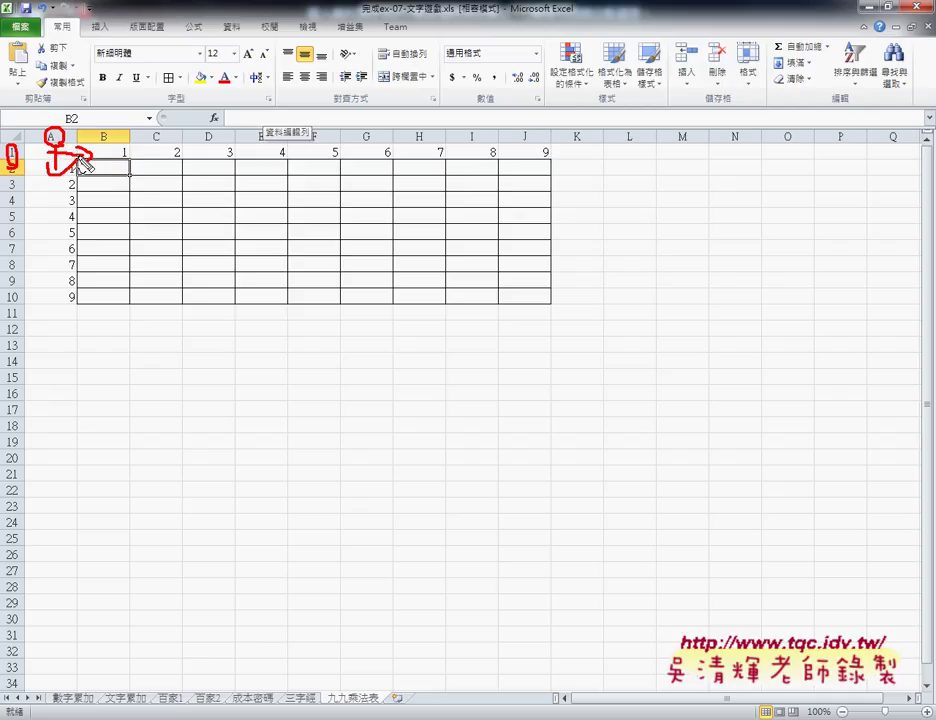
{"action": "key", "text": "Escape"}
{"action": "left_click", "coordinate": [99, 167]}
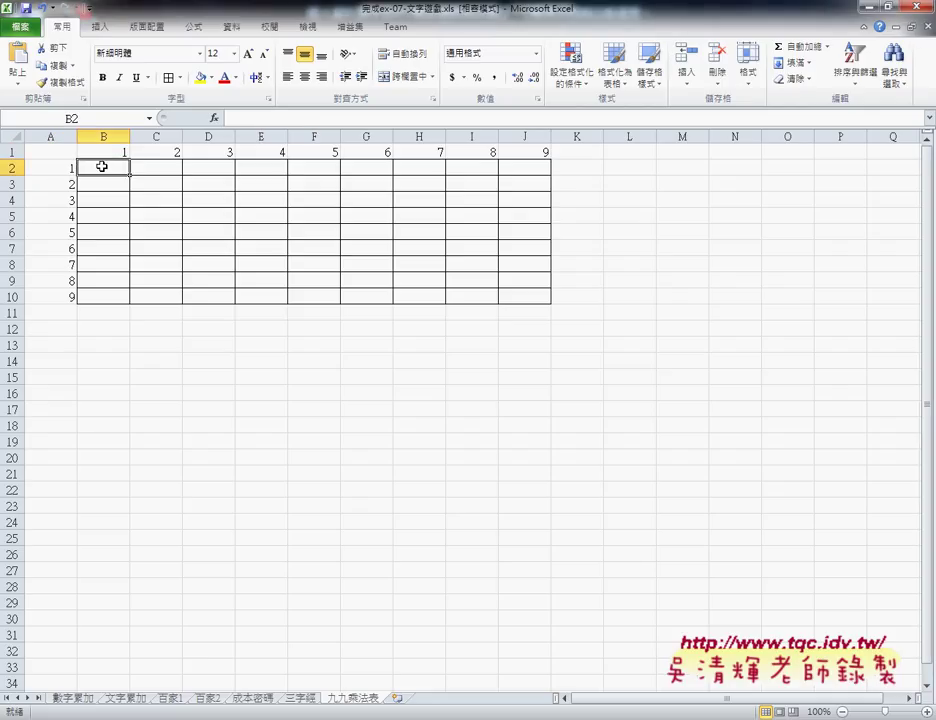
{"action": "left_click", "coordinate": [235, 120]}
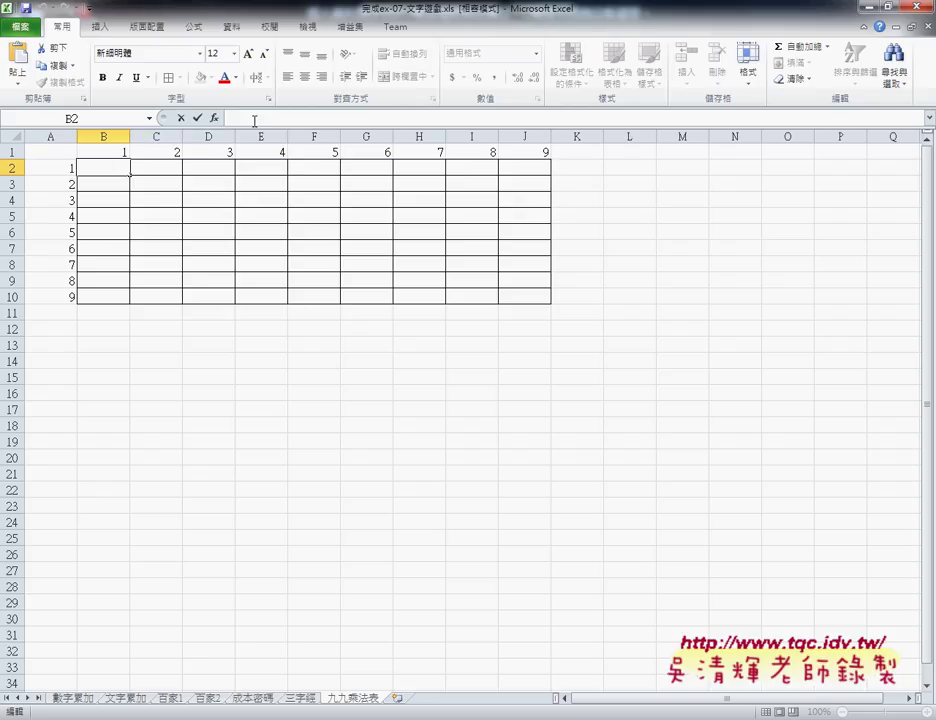
- Enter =B1&"X"&A2&"="&B1*A2 in B2 and center its 1X1=1 result
{"action": "type", "text": "九"}
{"action": "key", "text": "BackSpace"}
{"action": "type", "text": "="}
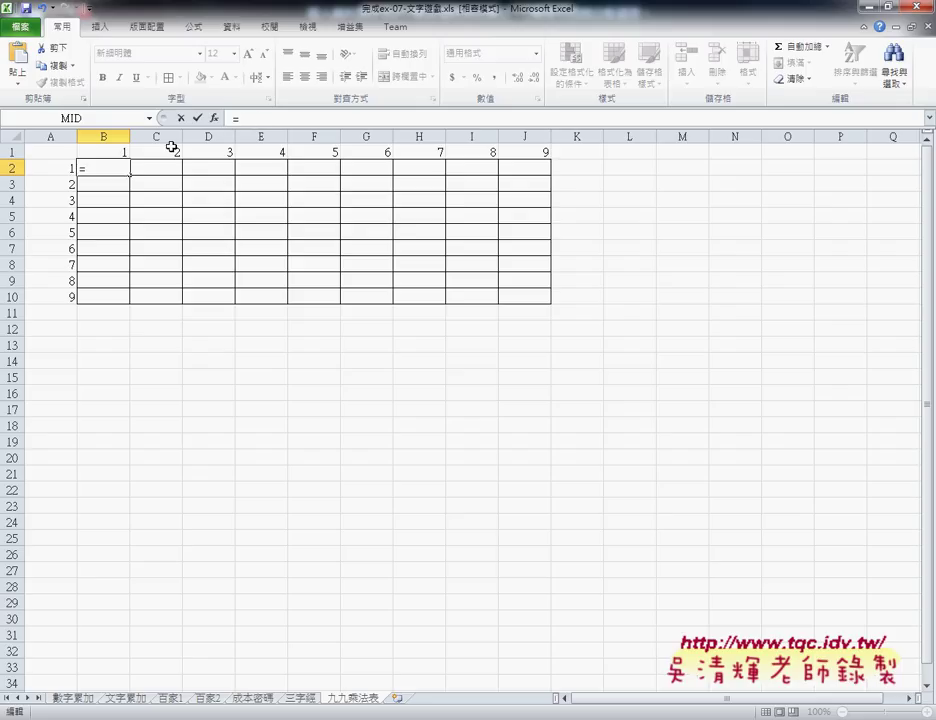
{"action": "left_click", "coordinate": [119, 150]}
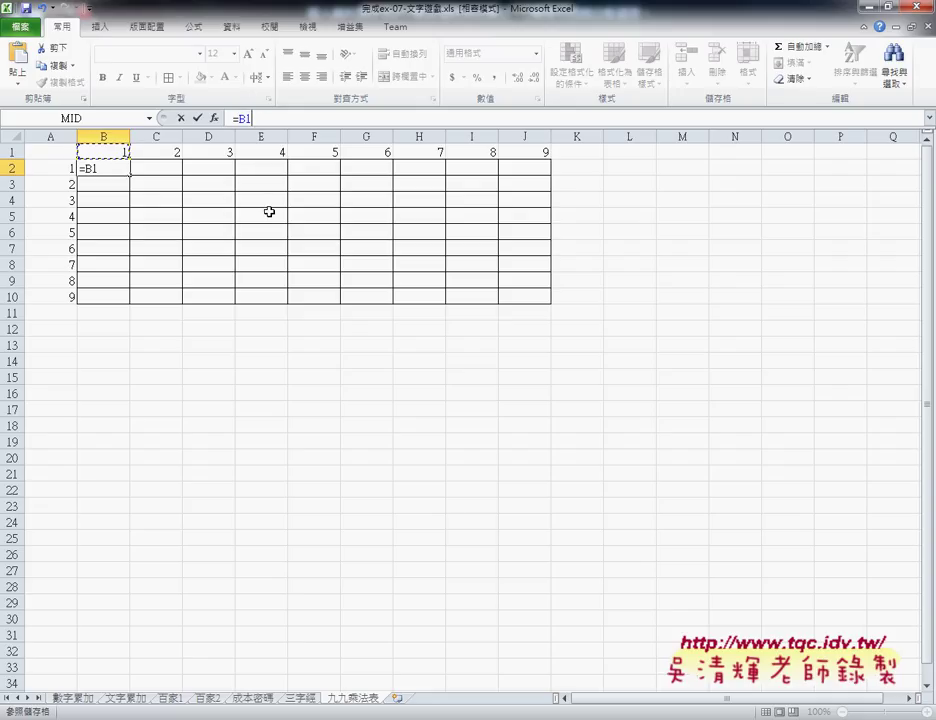
{"action": "type", "text": "&"}
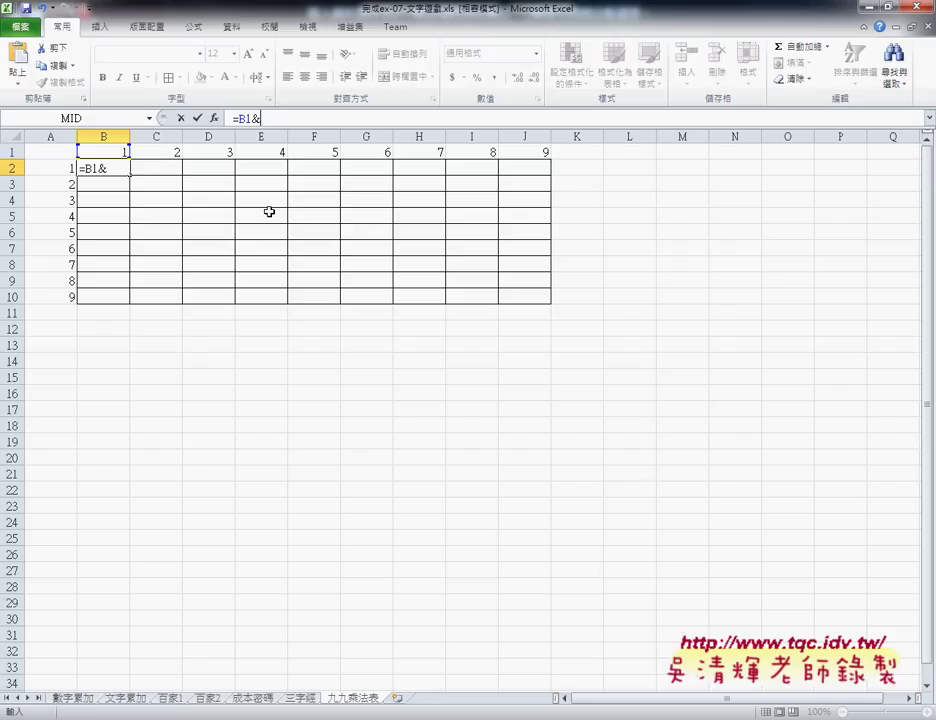
{"action": "type", "text": "\""}
{"action": "type", "text": "X"}
{"action": "type", "text": "\""}
{"action": "type", "text": "&"}
{"action": "left_click", "coordinate": [67, 169]}
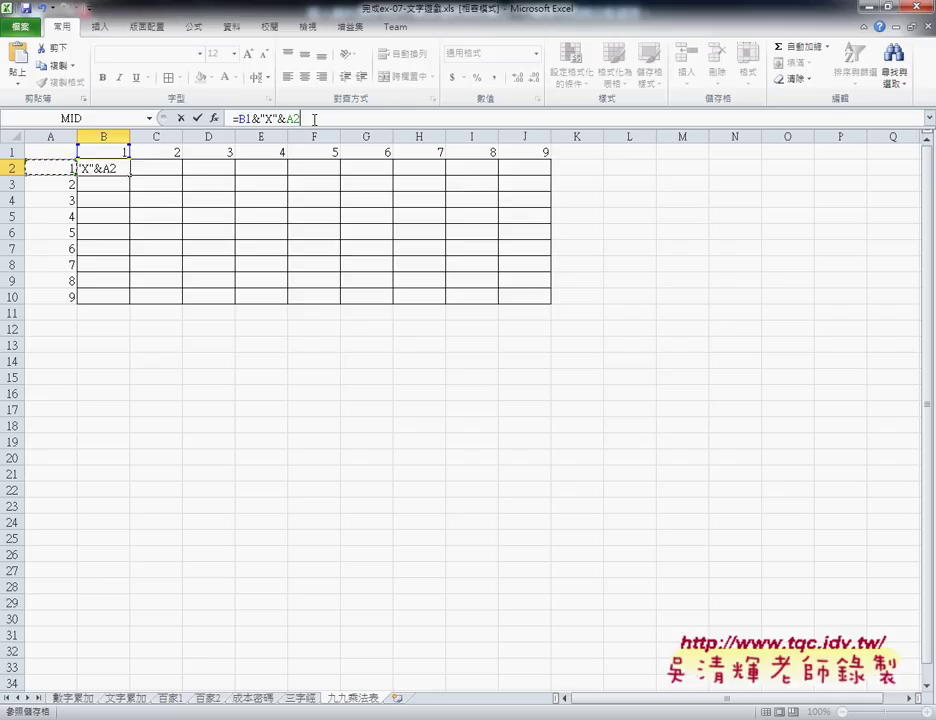
{"action": "type", "text": "&"}
{"action": "type", "text": "\"="}
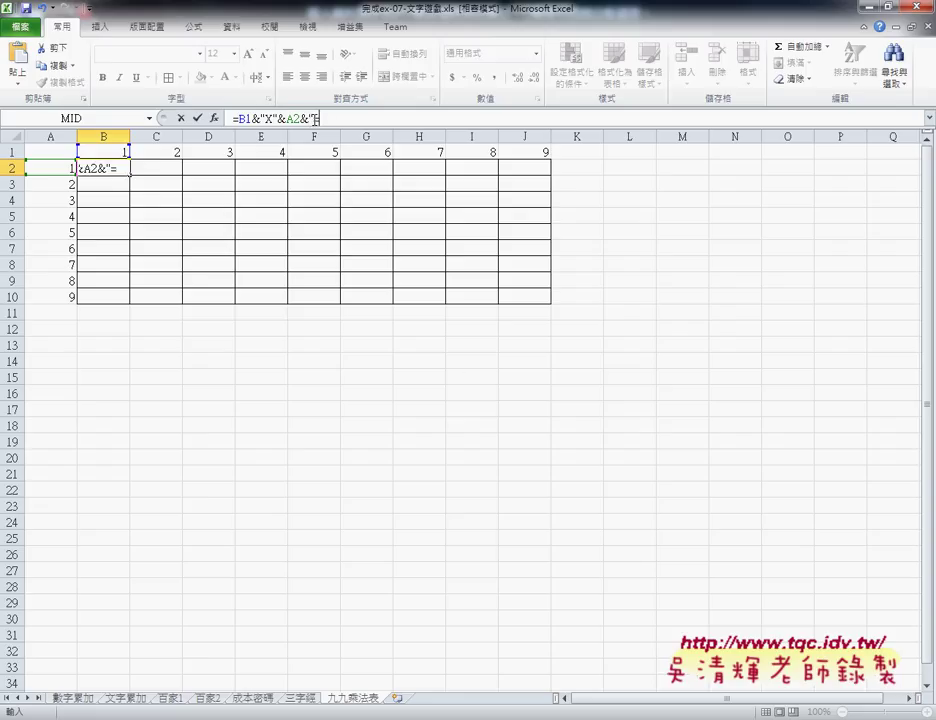
{"action": "type", "text": "\""}
{"action": "type", "text": "&"}
{"action": "left_click", "coordinate": [104, 150]}
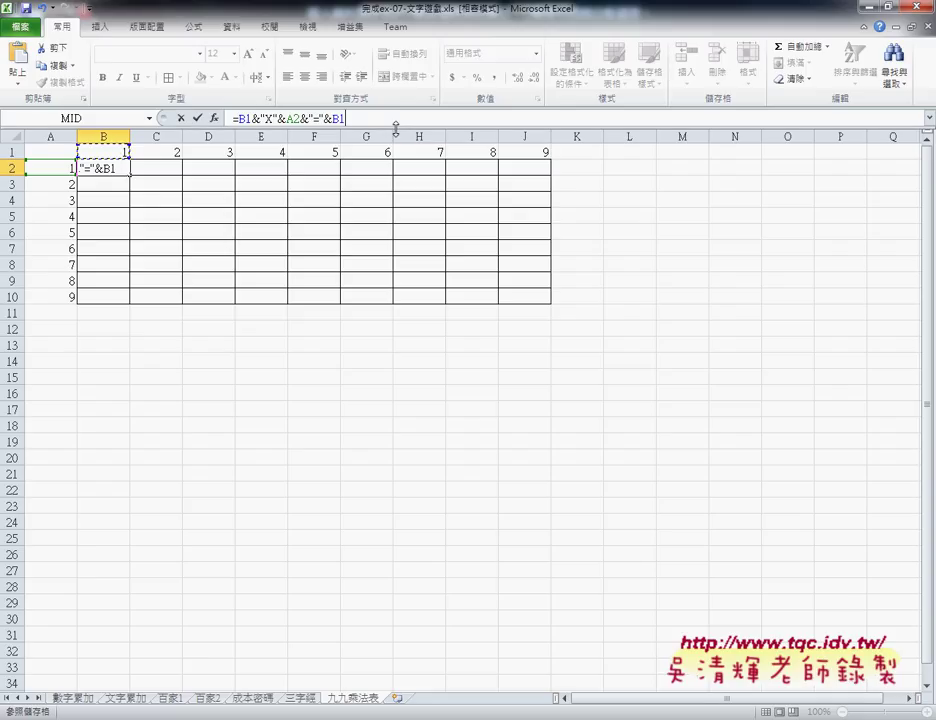
{"action": "type", "text": "*"}
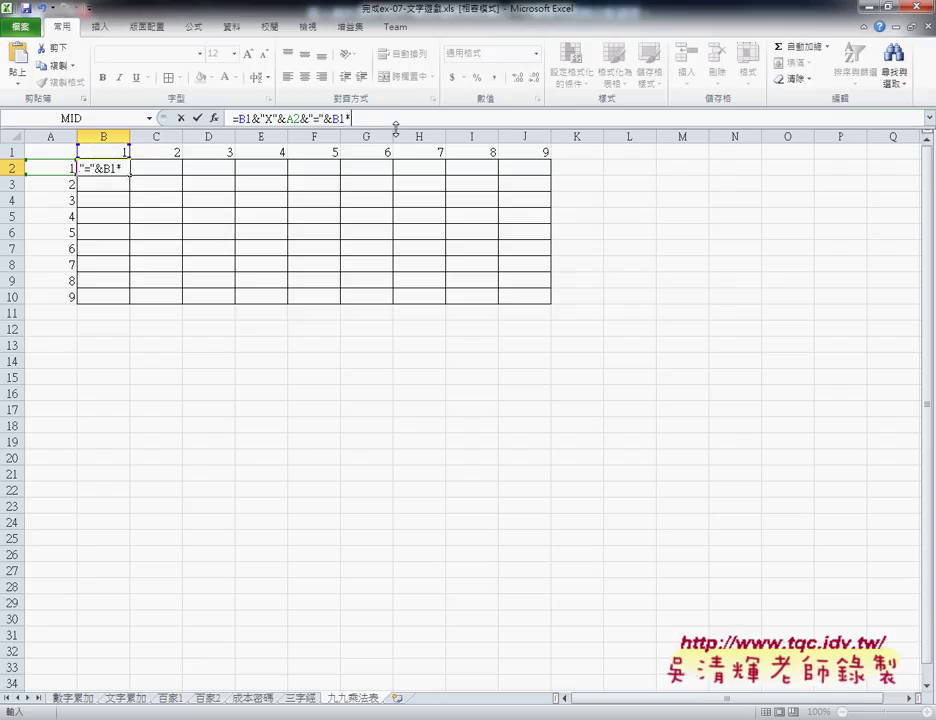
{"action": "left_click", "coordinate": [54, 167]}
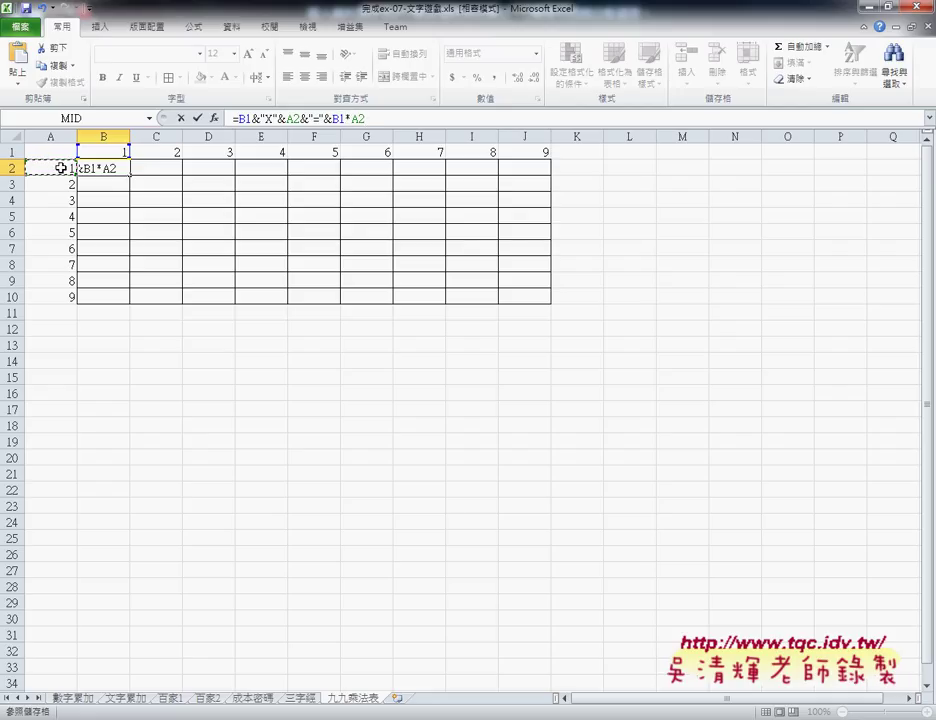
{"action": "left_click", "coordinate": [200, 121]}
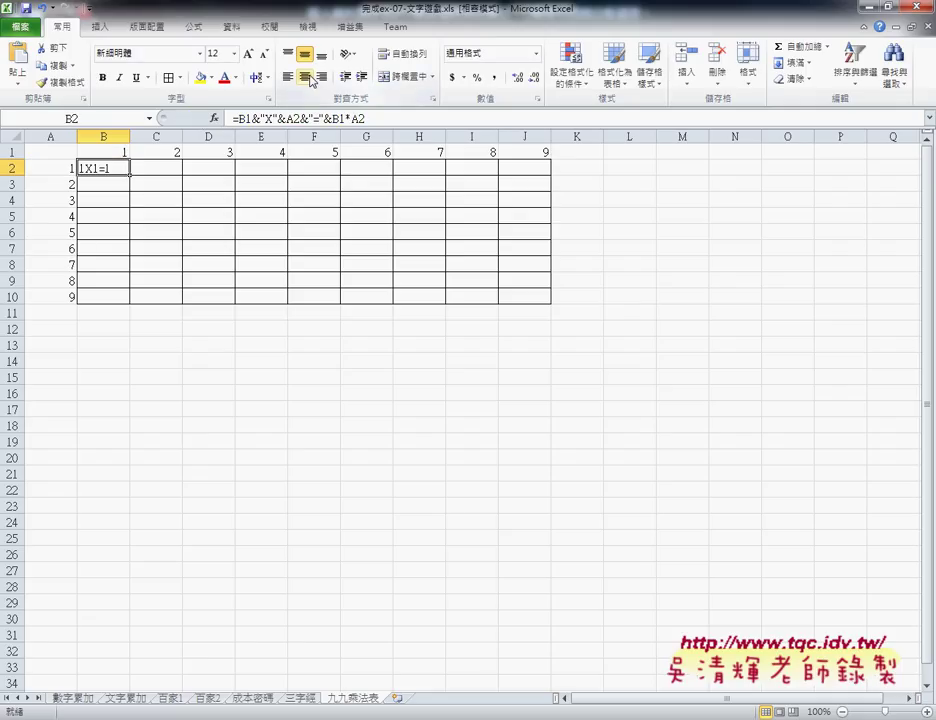
{"action": "left_click", "coordinate": [305, 77]}
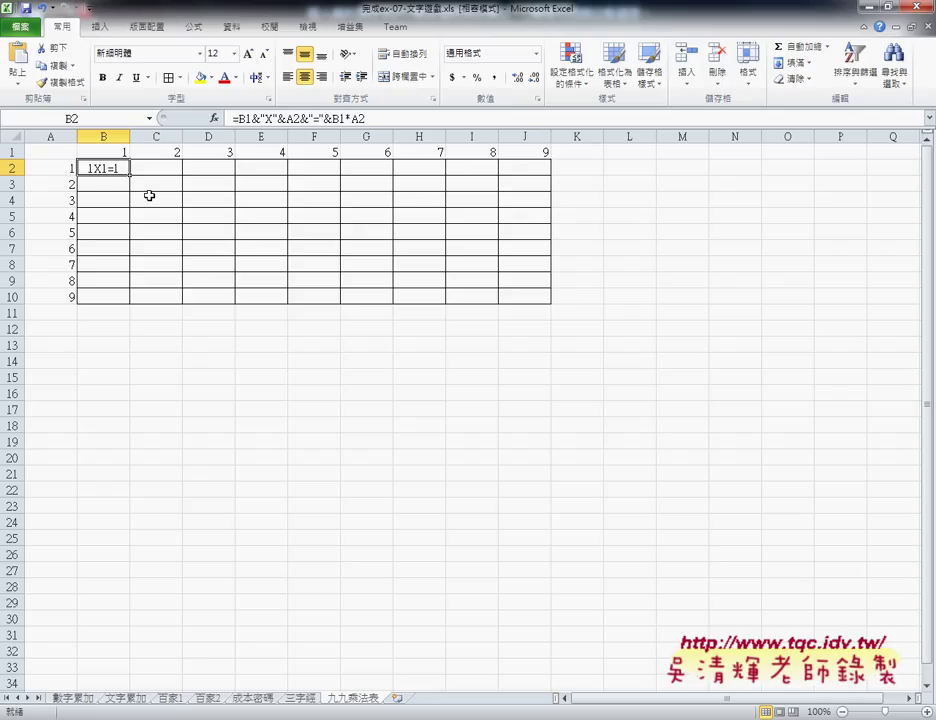
- Fill B2's formula down to B10, then compare B2's and B3's formulas to explain #VALUE!
{"action": "left_click_drag", "start_coordinate": [128, 177], "coordinate": [131, 302]}
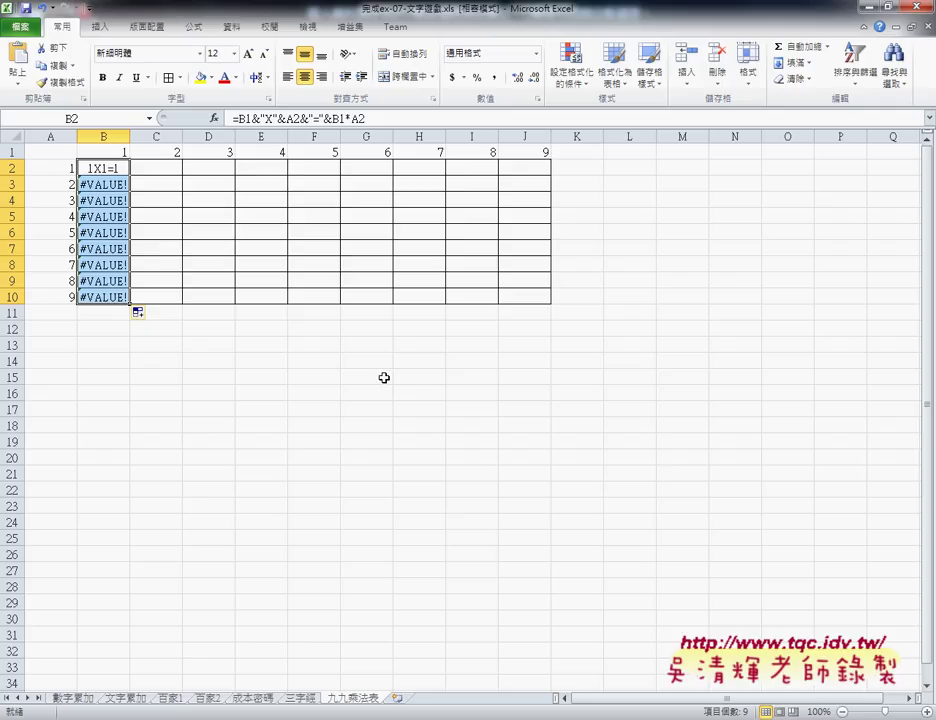
{"action": "left_click", "coordinate": [117, 171]}
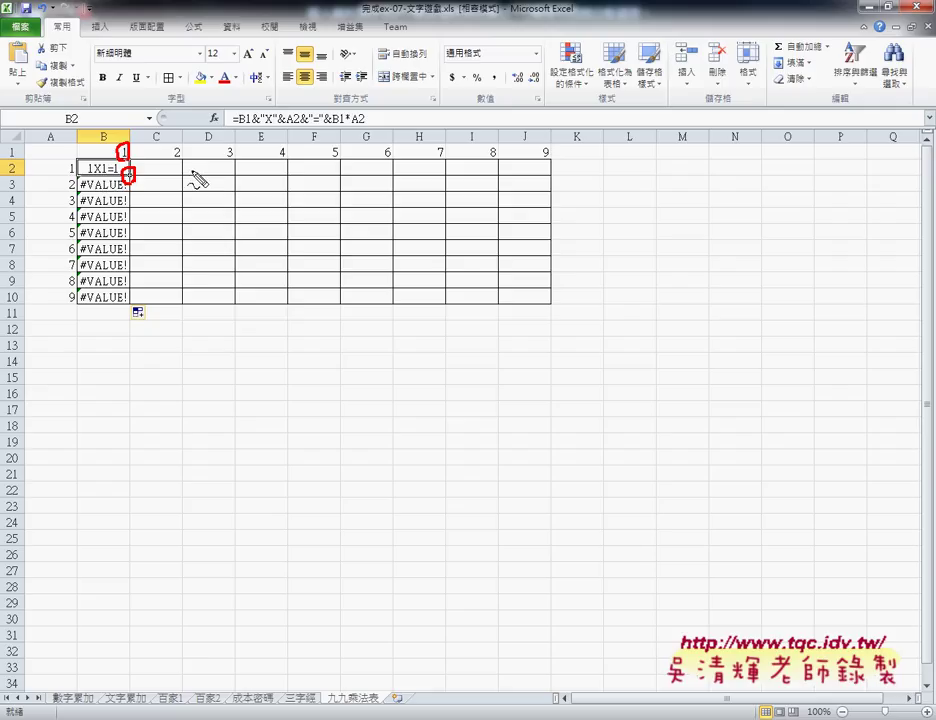
{"action": "left_click_drag", "start_coordinate": [240, 124], "coordinate": [251, 124]}
{"action": "left_click_drag", "start_coordinate": [333, 125], "coordinate": [345, 125]}
{"action": "key", "text": "Escape"}
{"action": "key", "text": "Escape"}
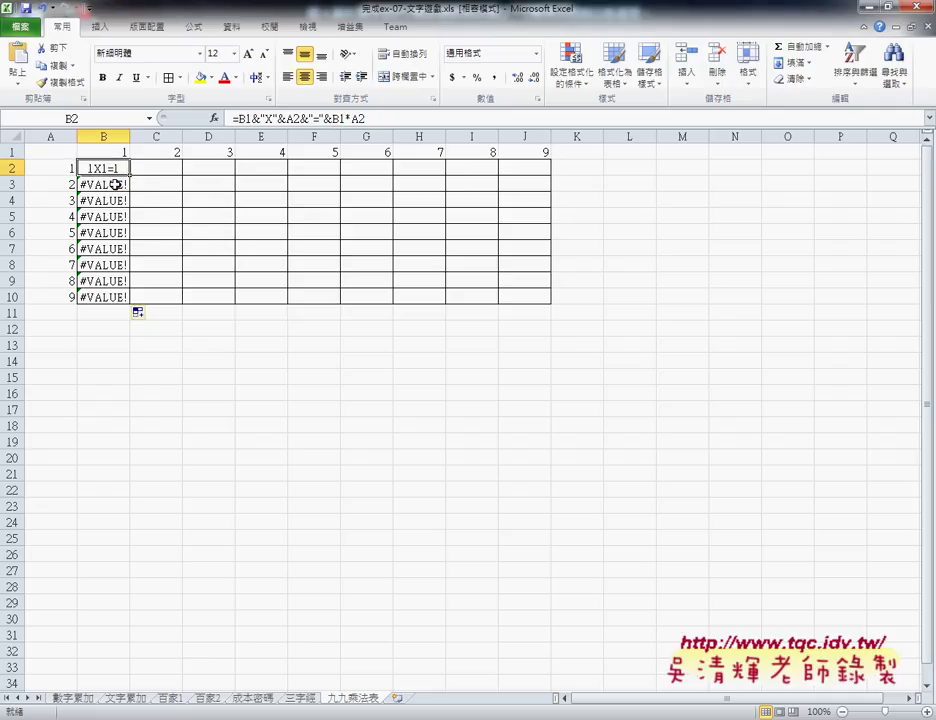
{"action": "left_click", "coordinate": [118, 184]}
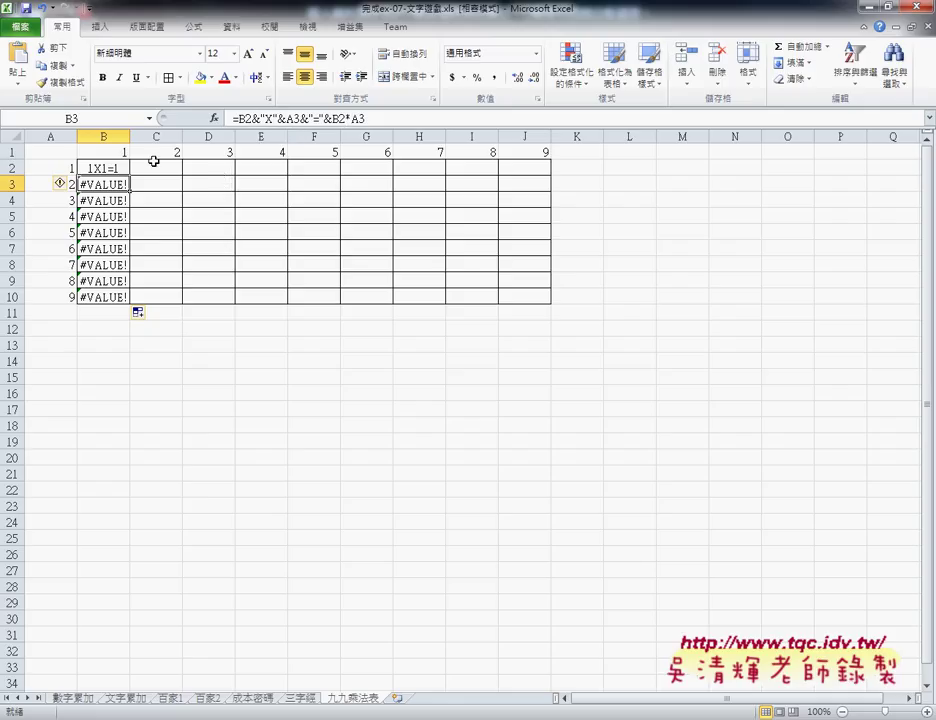
{"action": "left_click", "coordinate": [107, 168]}
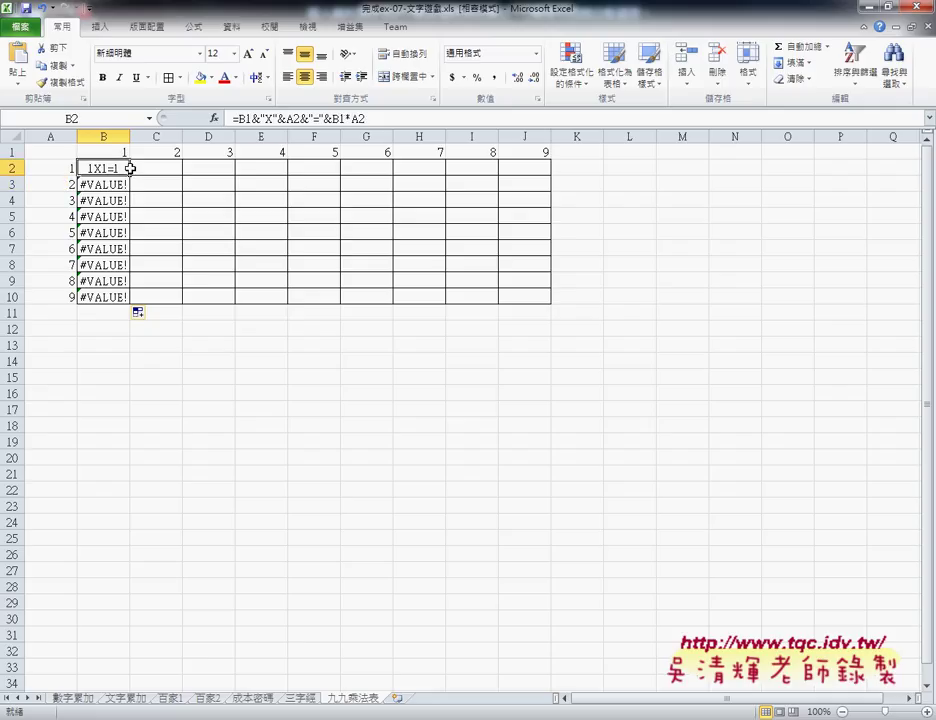
- Change both B1 references in B2 to B$1, then fill down to B10
{"action": "left_click", "coordinate": [245, 118]}
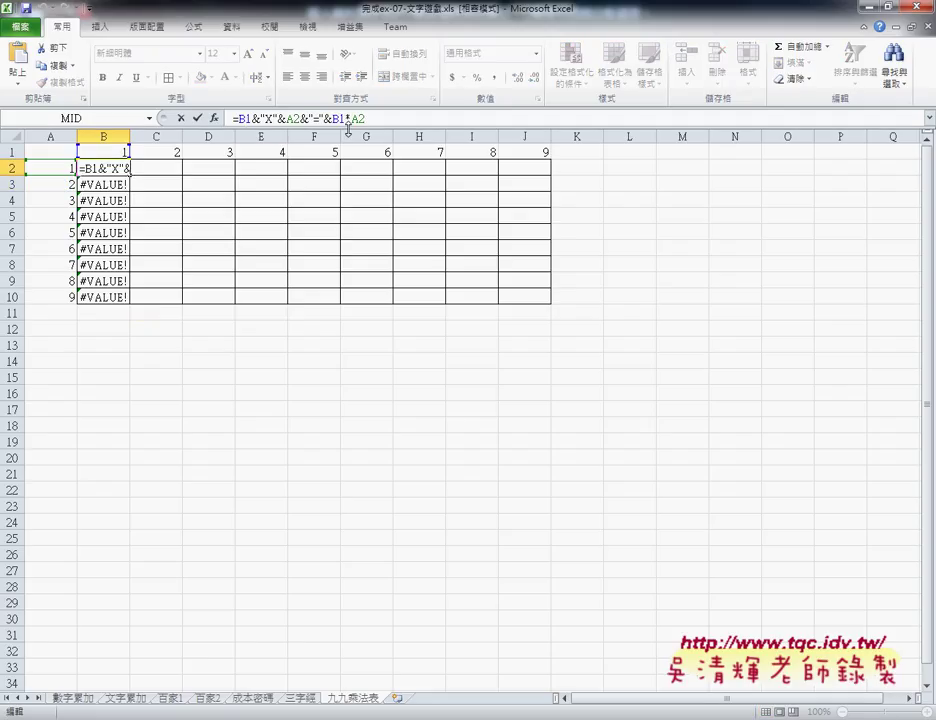
{"action": "type", "text": "$"}
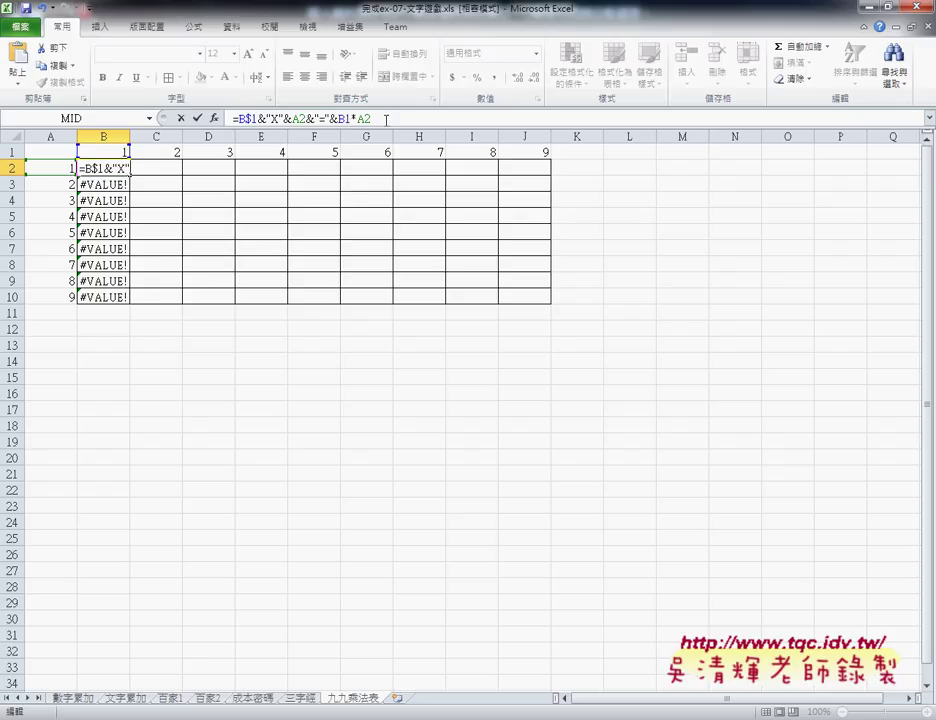
{"action": "left_click", "coordinate": [385, 119]}
{"action": "key", "text": "F4"}
{"action": "key", "text": "F4"}
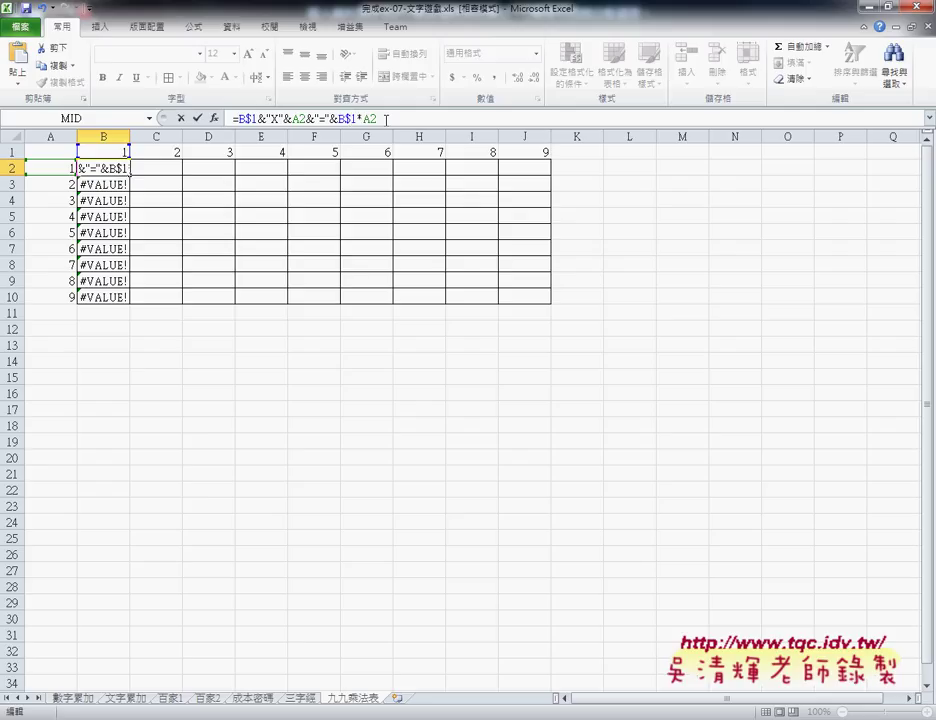
{"action": "left_click", "coordinate": [203, 118]}
{"action": "left_click_drag", "start_coordinate": [129, 176], "coordinate": [129, 298]}
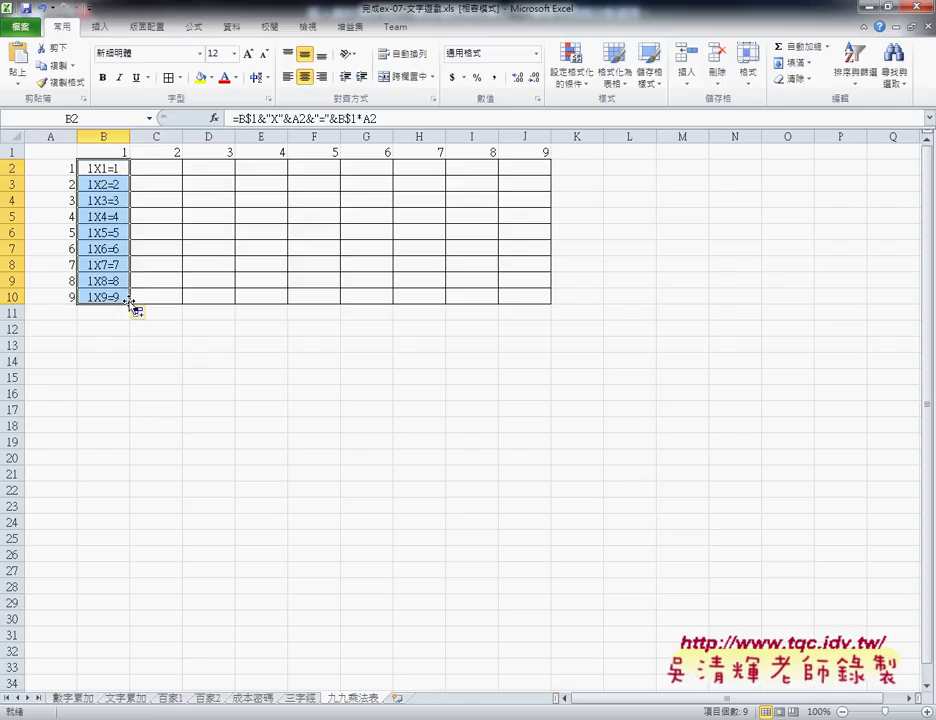
- Fill B2:B10's formulas right into column C, annotating the fill direction
{"action": "mouse_move", "coordinate": [129, 300]}
{"action": "left_mouse_down"}
{"action": "mouse_move", "coordinate": [274, 314]}
{"action": "mouse_move", "coordinate": [175, 311]}
{"action": "left_mouse_up"}
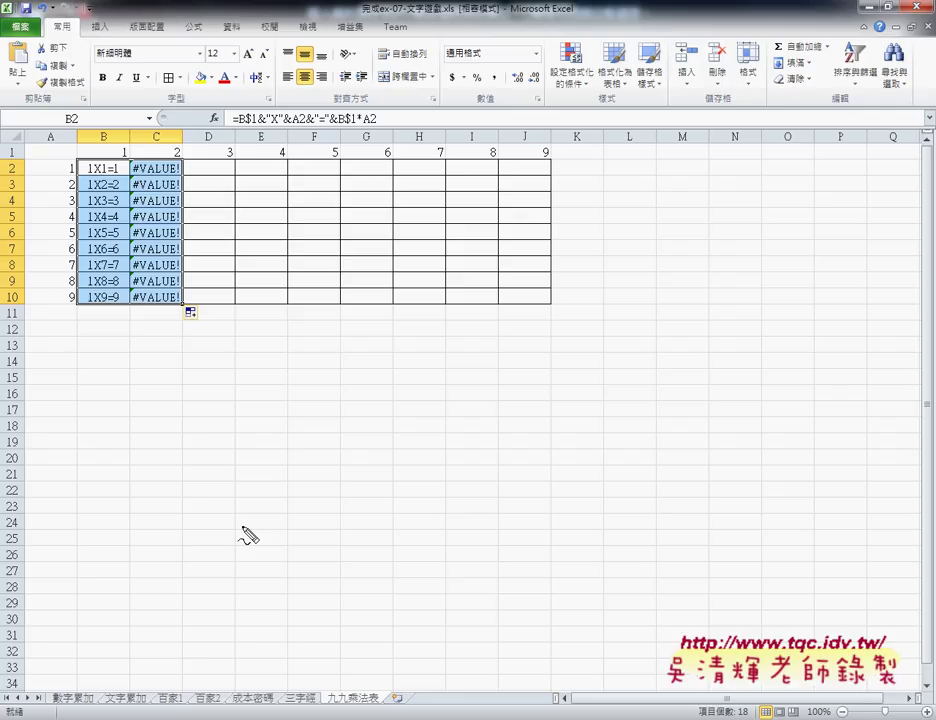
{"action": "left_click_drag", "start_coordinate": [127, 310], "coordinate": [130, 312]}
{"action": "mouse_move", "coordinate": [49, 145]}
{"action": "left_mouse_down"}
{"action": "mouse_move", "coordinate": [58, 136]}
{"action": "mouse_move", "coordinate": [57, 147]}
{"action": "left_mouse_up"}
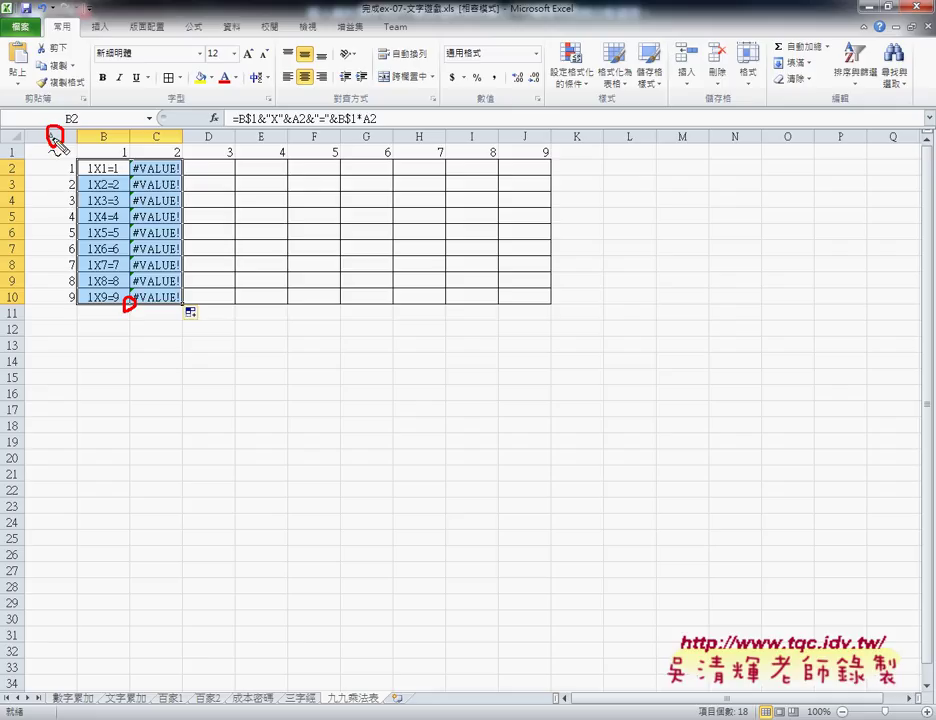
{"action": "mouse_move", "coordinate": [136, 305]}
{"action": "left_mouse_down"}
{"action": "mouse_move", "coordinate": [236, 307]}
{"action": "mouse_move", "coordinate": [232, 317]}
{"action": "left_mouse_up"}
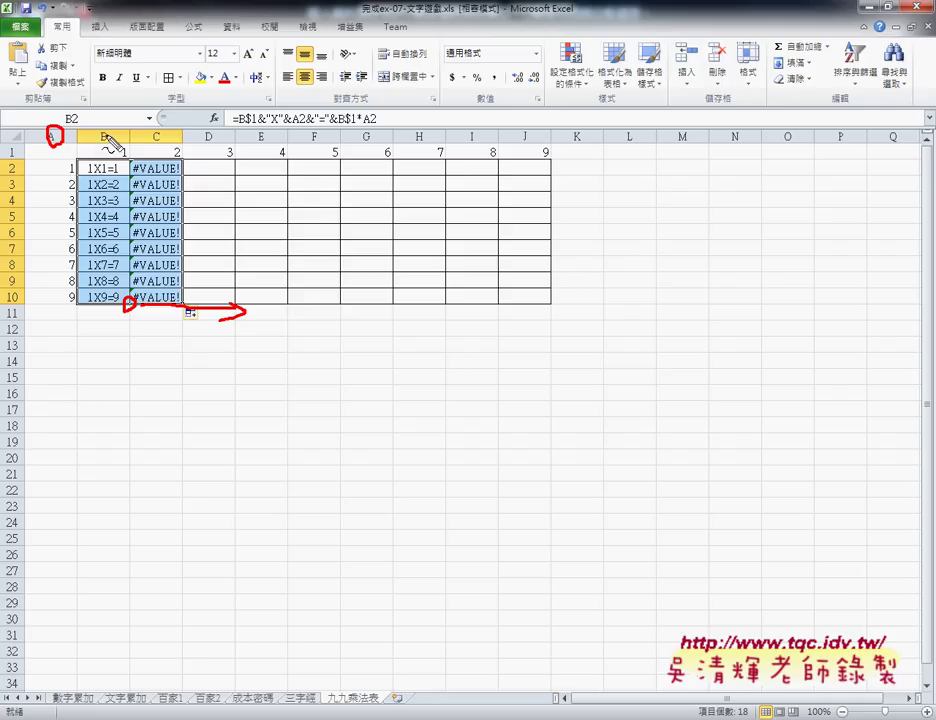
{"action": "key", "text": "Escape"}
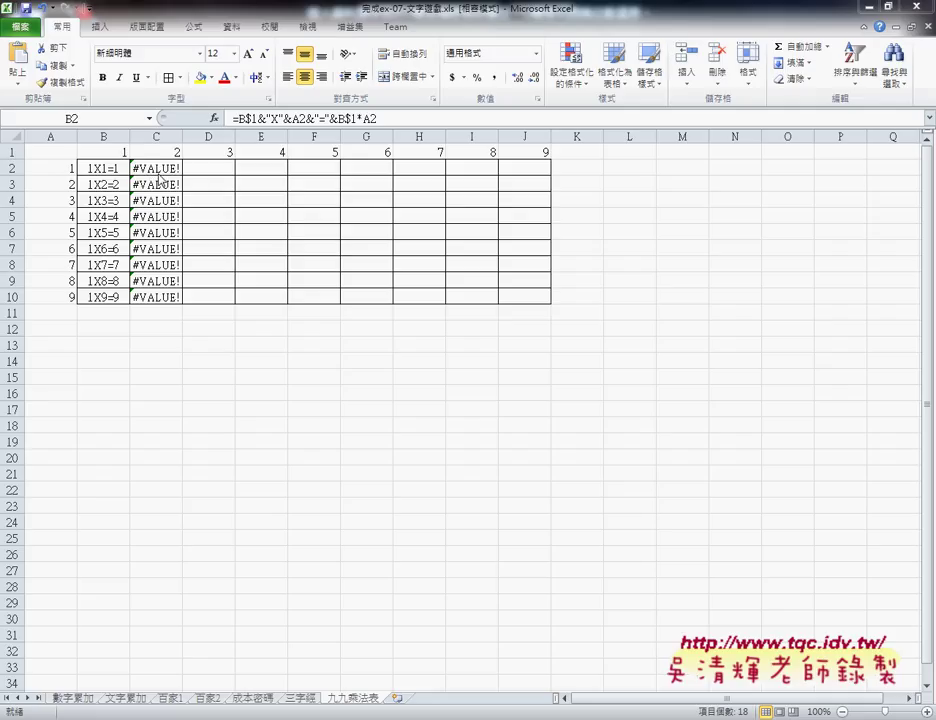
- Inspect C10 and C2 formulas, highlighting how A2 shifted to B2
{"action": "left_click", "coordinate": [158, 297]}
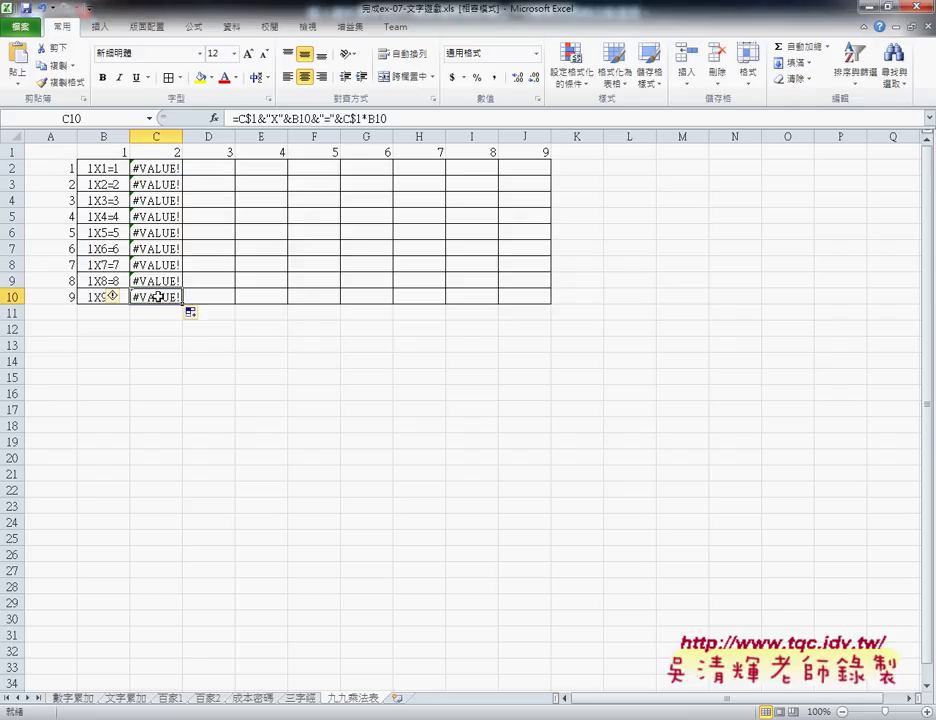
{"action": "left_click", "coordinate": [154, 168]}
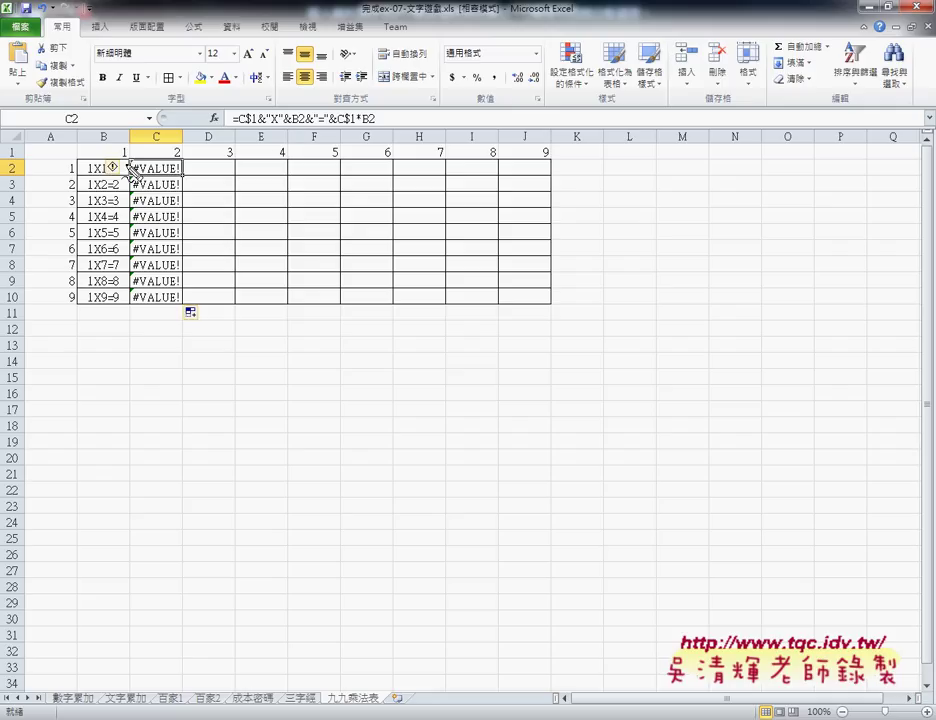
{"action": "left_click_drag", "start_coordinate": [288, 125], "coordinate": [298, 124]}
{"action": "left_click_drag", "start_coordinate": [362, 126], "coordinate": [373, 126]}
{"action": "mouse_move", "coordinate": [78, 162]}
{"action": "left_mouse_down"}
{"action": "mouse_move", "coordinate": [67, 178]}
{"action": "mouse_move", "coordinate": [99, 173]}
{"action": "left_mouse_up"}
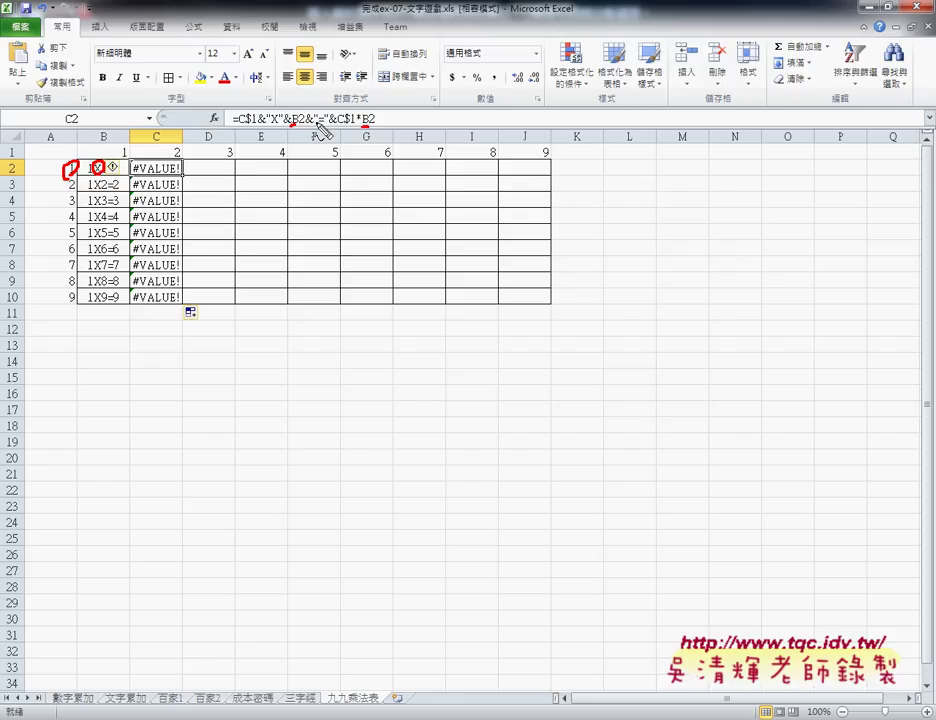
{"action": "key", "text": "Escape"}
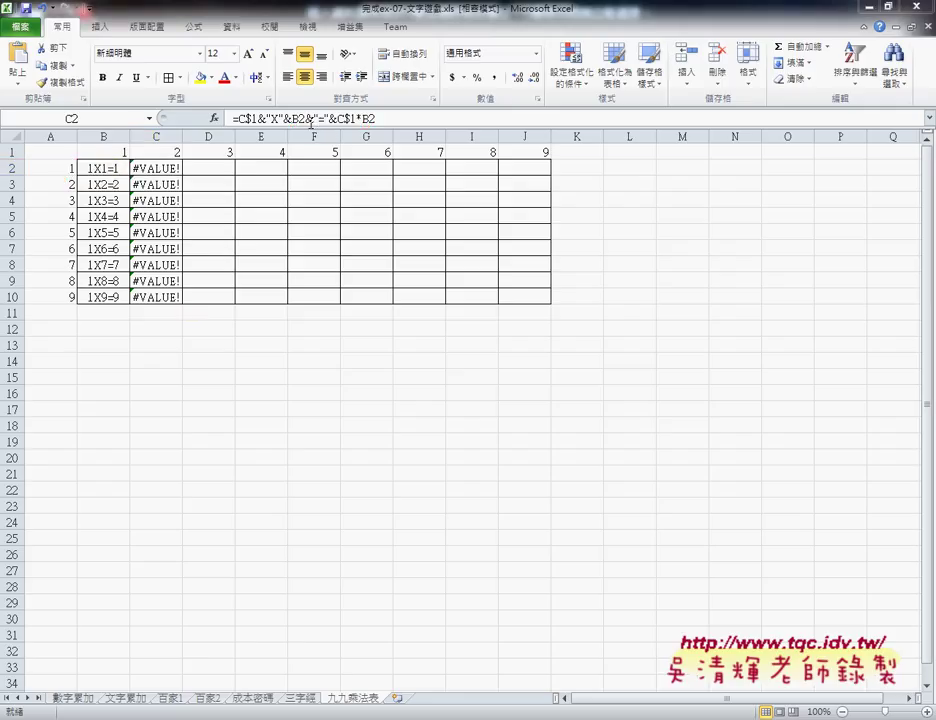
- Change both A2 references in B2's formula to $A2, keeping B$1 locked
{"action": "left_click", "coordinate": [101, 168]}
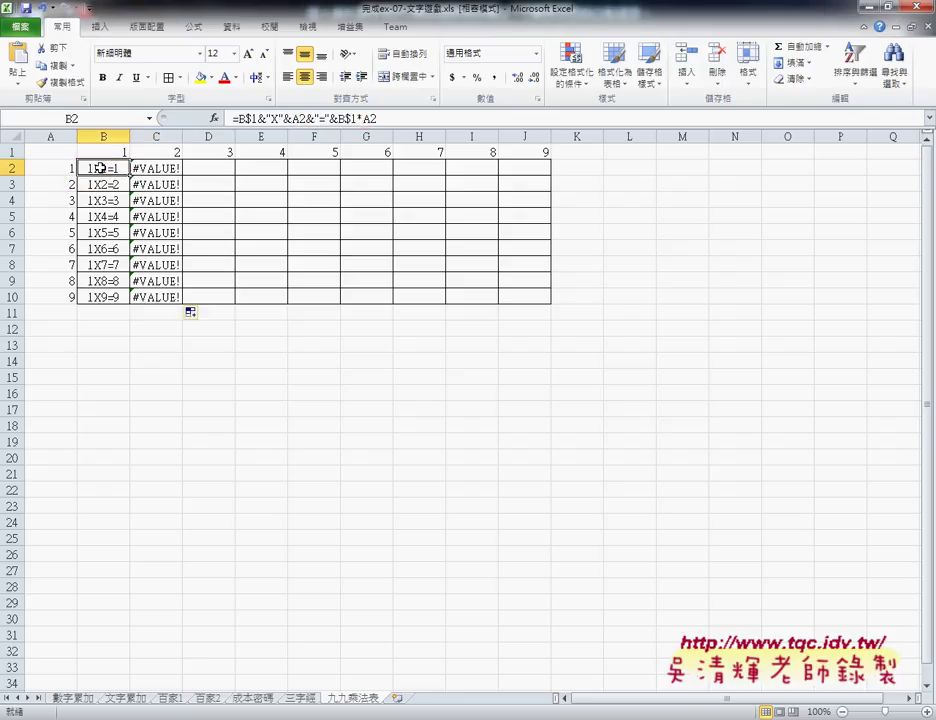
{"action": "left_click", "coordinate": [294, 118]}
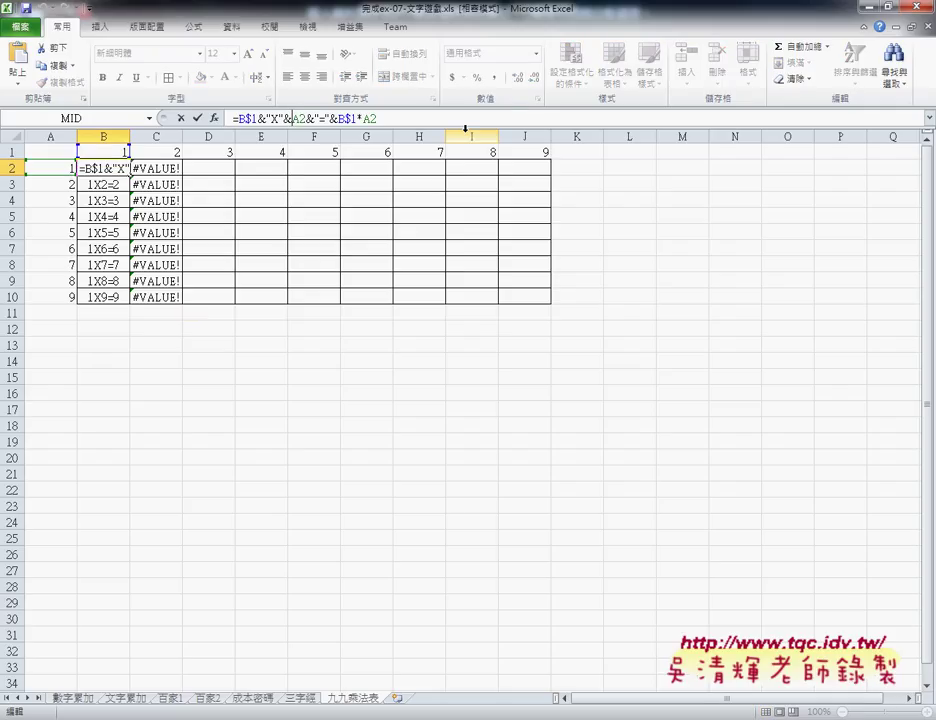
{"action": "type", "text": "$"}
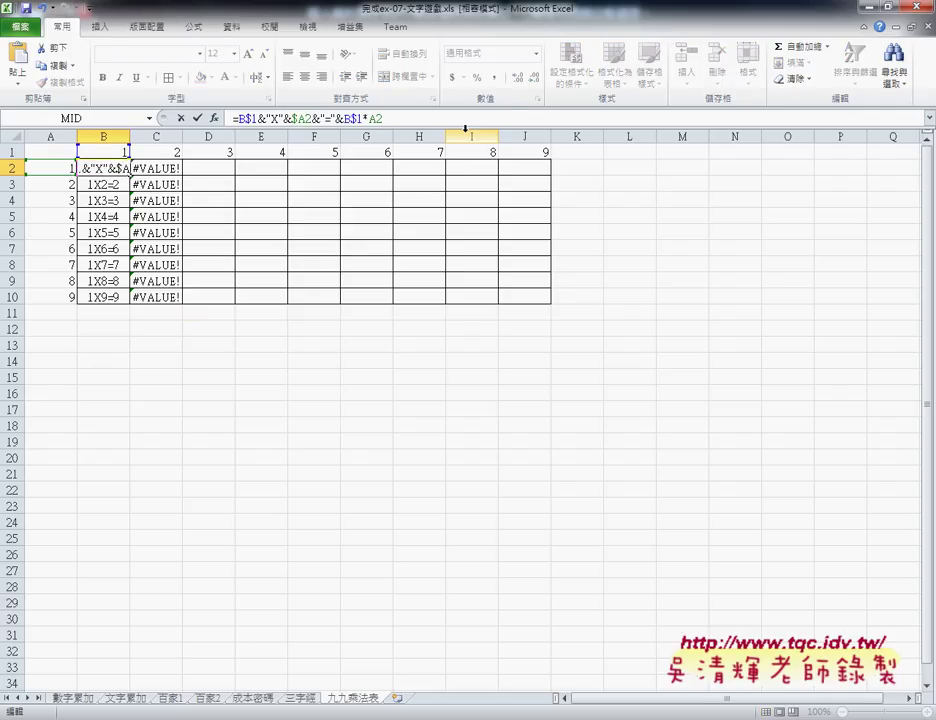
{"action": "key", "text": "Right"}
{"action": "key", "text": "Right"}
{"action": "key", "text": "Right"}
{"action": "type", "text": "$"}
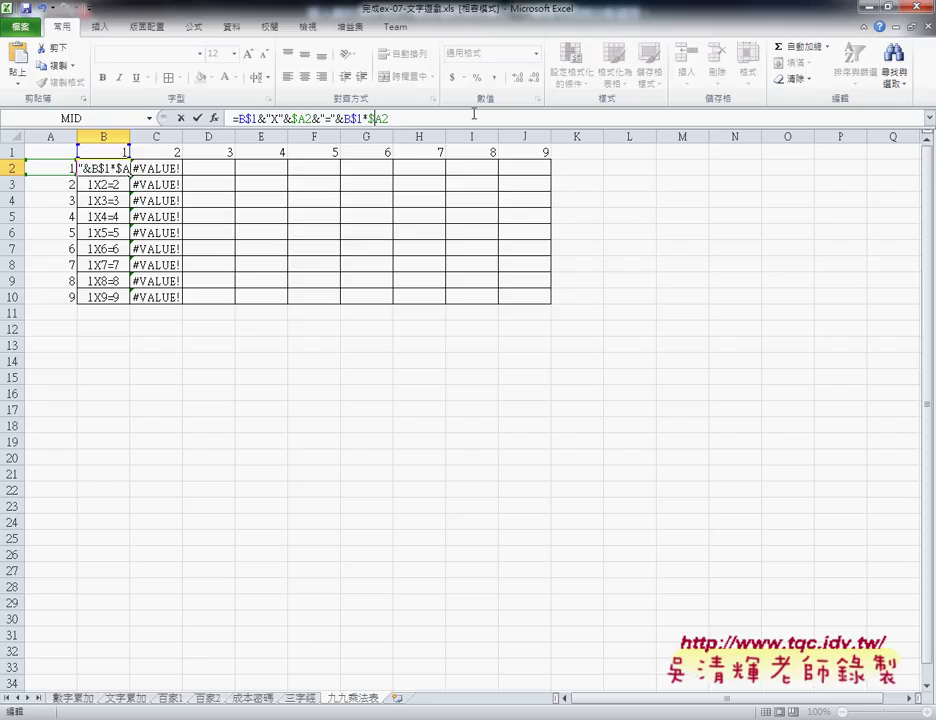
{"action": "key", "text": "ctrl+Return"}
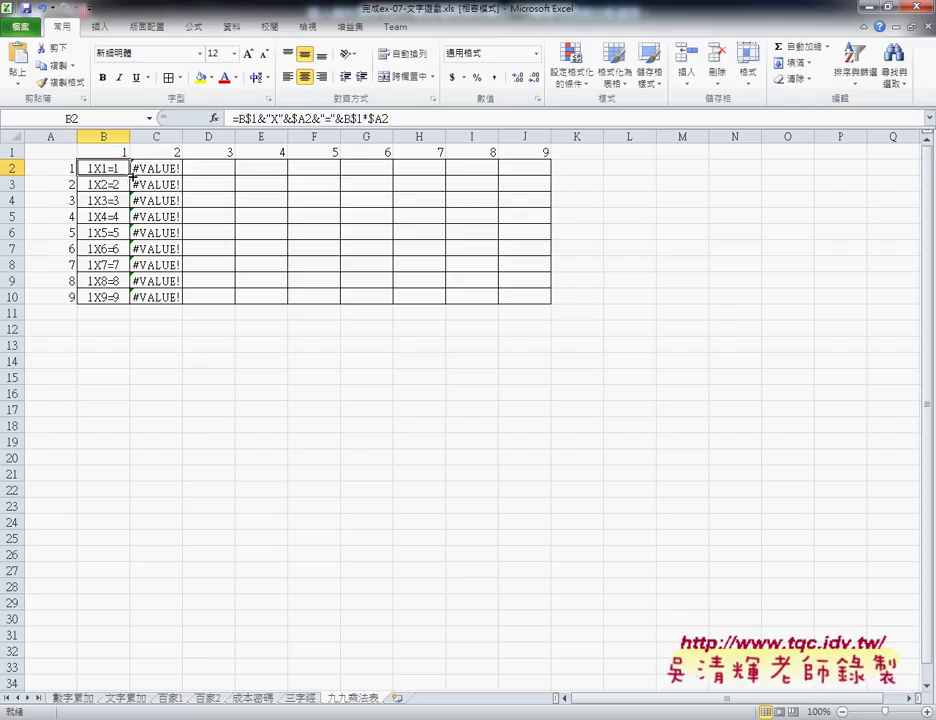
- Drag B2's formula over B2:J10 so every cell shows its product, through 9X9=81
{"action": "mouse_move", "coordinate": [132, 176]}
{"action": "left_mouse_down"}
{"action": "mouse_move", "coordinate": [140, 302]}
{"action": "mouse_move", "coordinate": [553, 303]}
{"action": "left_mouse_up"}
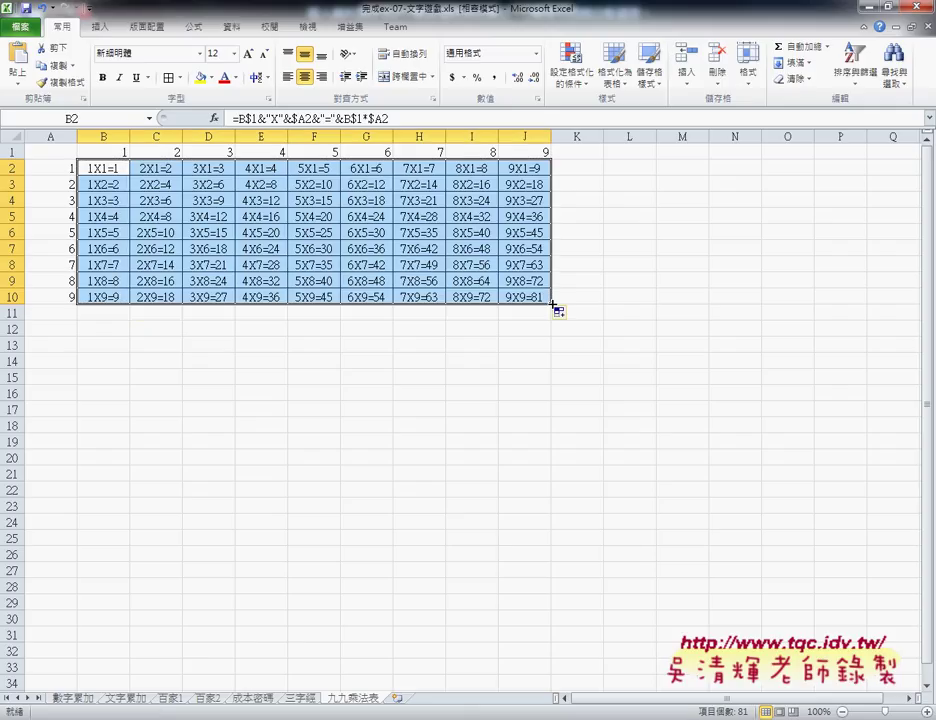